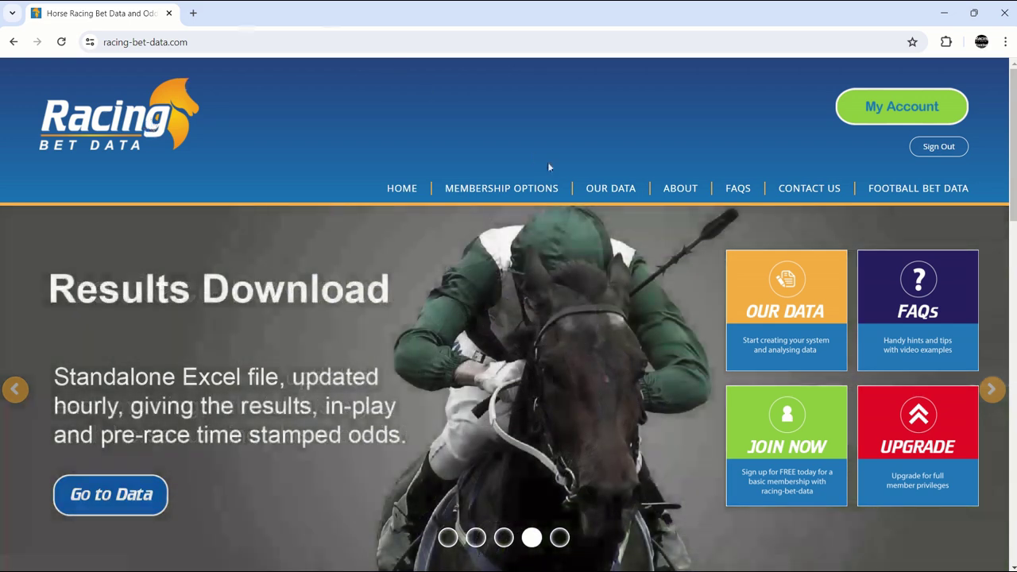
Show the OUR DATA dropdown of data sections on the Racing Bet Data home page
{"action": "mouse_move", "coordinate": [604, 188]}
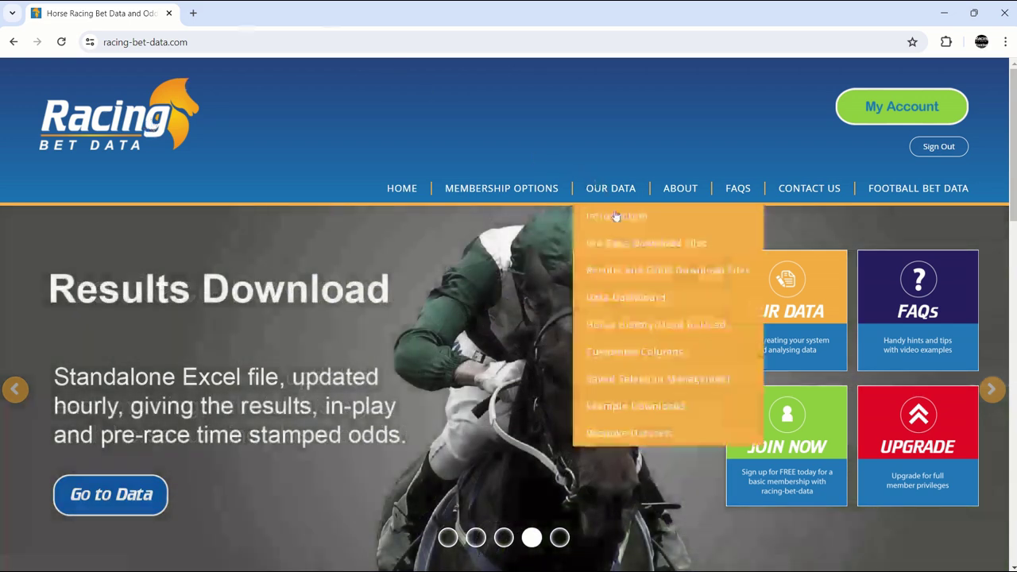
Go to Example Excel Downloads and read the Statistical-Relevance.xlsx section further down
{"action": "left_click", "coordinate": [645, 402]}
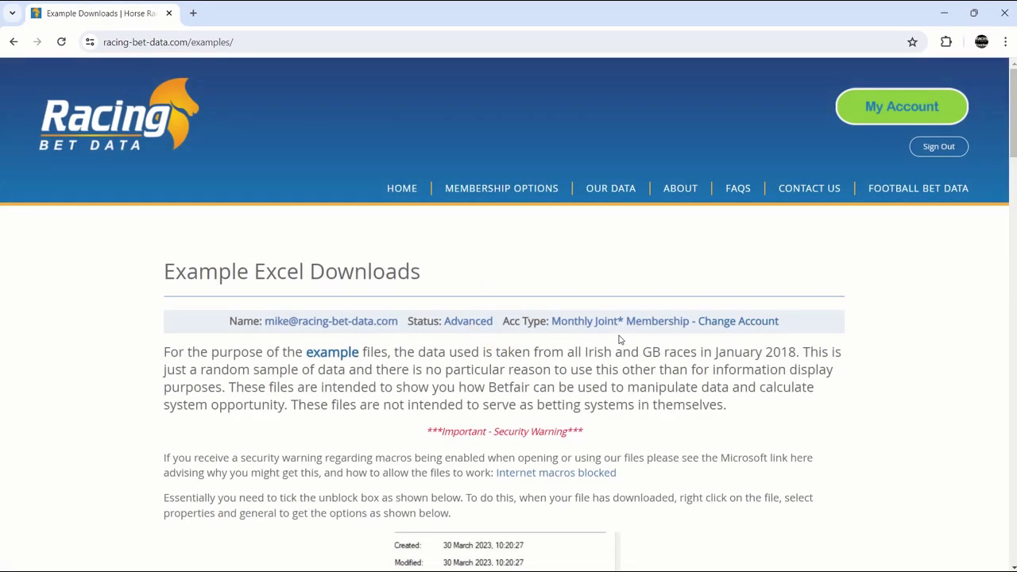
{"action": "scroll", "coordinate": [618, 341], "scroll_direction": "down", "scroll_amount": 3}
{"action": "scroll", "coordinate": [700, 341], "scroll_direction": "down", "scroll_amount": 3}
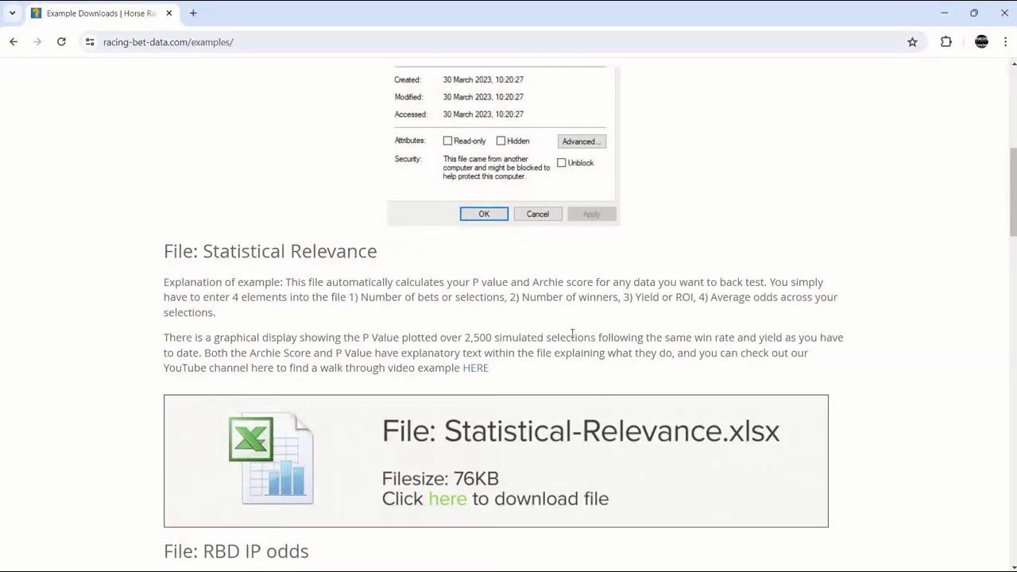
{"action": "scroll", "coordinate": [572, 333], "scroll_direction": "up", "scroll_amount": 5}
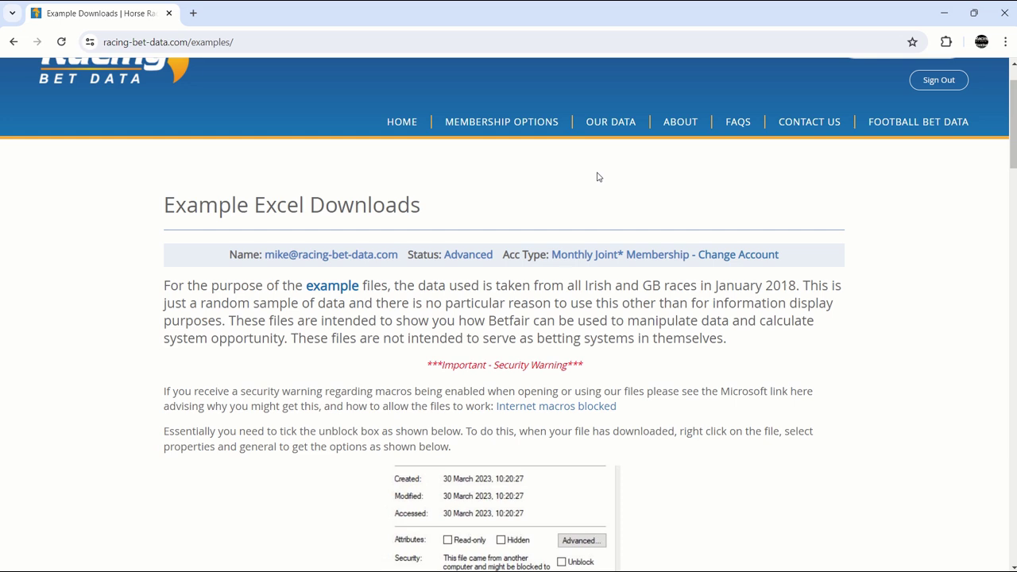
{"action": "mouse_move", "coordinate": [601, 124]}
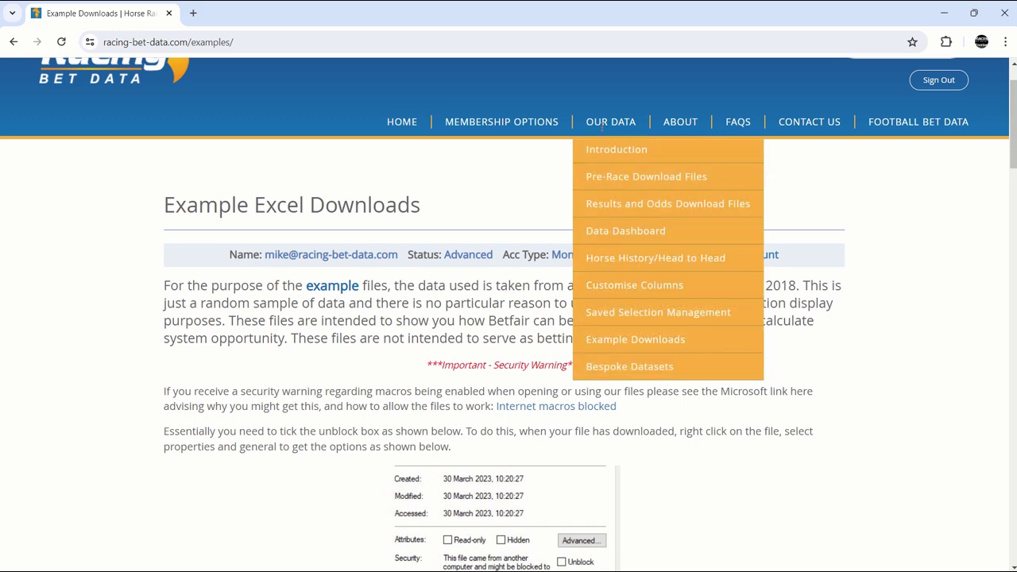
Go to the Customise Columns settings and make the column choices editable
{"action": "left_click", "coordinate": [656, 288]}
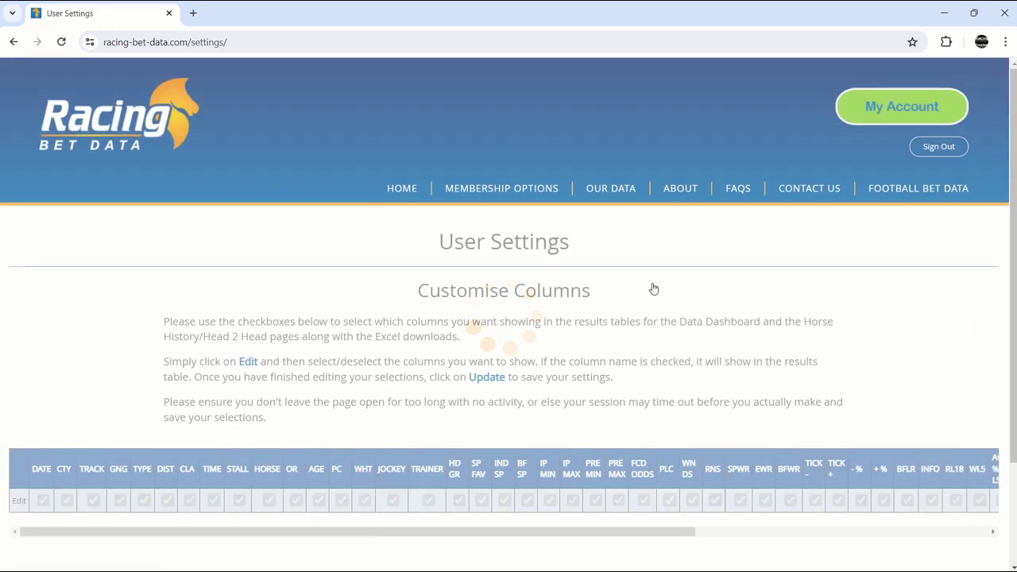
{"action": "scroll", "coordinate": [648, 285], "scroll_direction": "down", "scroll_amount": 3}
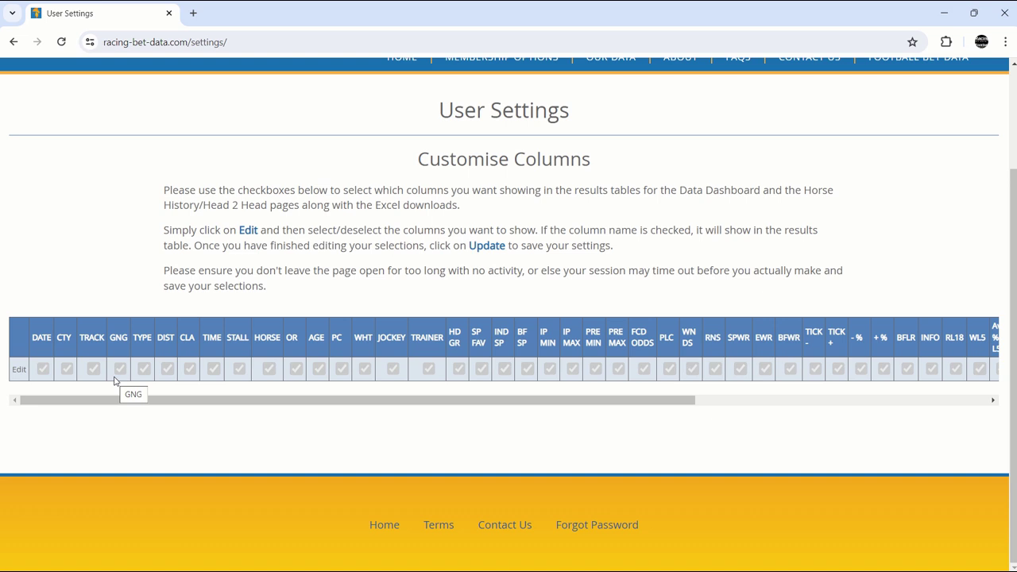
{"action": "mouse_move", "coordinate": [191, 404]}
{"action": "left_mouse_down"}
{"action": "mouse_move", "coordinate": [543, 409]}
{"action": "mouse_move", "coordinate": [177, 411]}
{"action": "left_mouse_up"}
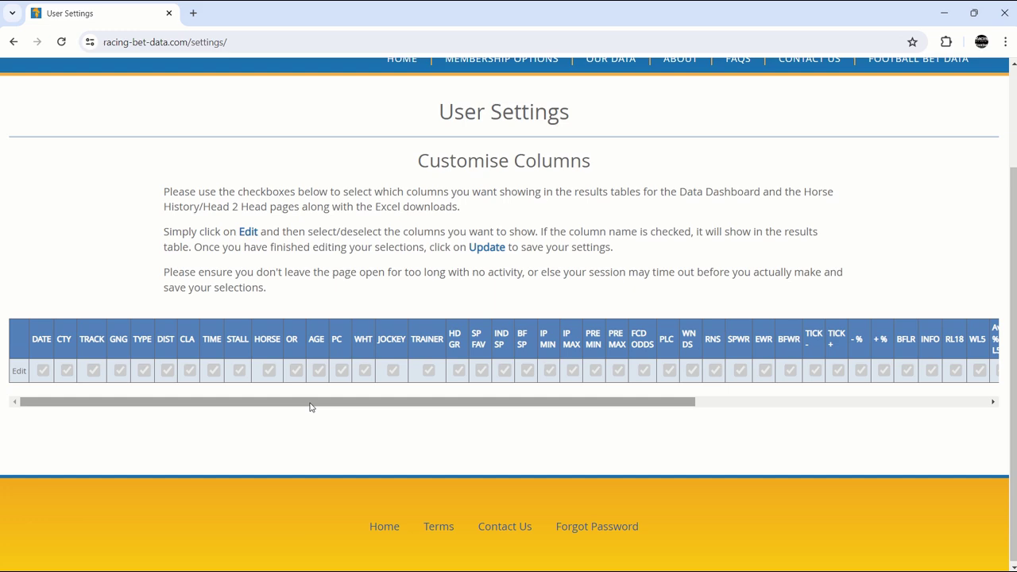
{"action": "left_click", "coordinate": [19, 372]}
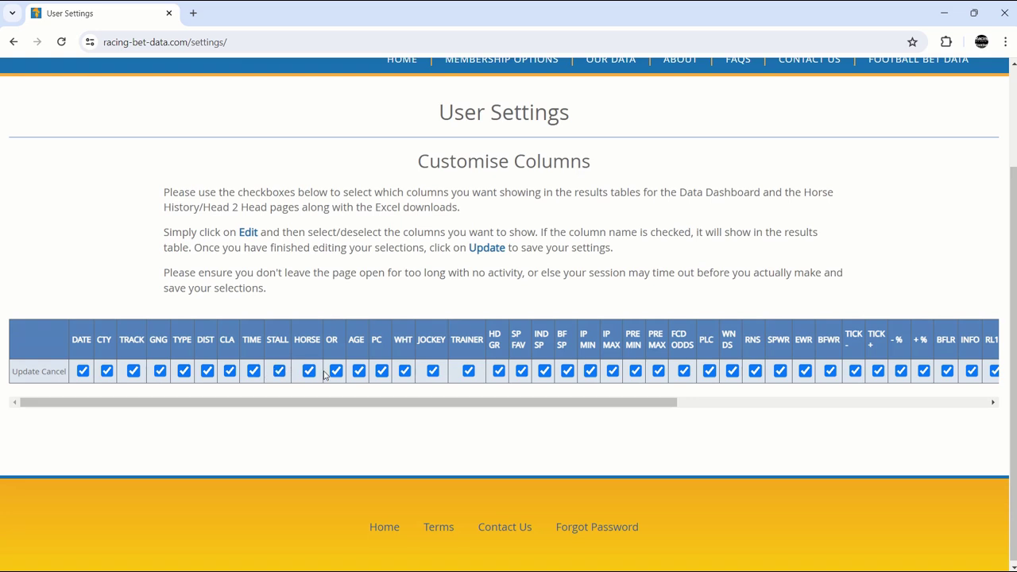
Untick the TRAINER, JOCKEY, WHT, HD GR, TICK - and TICK + columns
{"action": "left_click", "coordinate": [433, 371]}
{"action": "left_click", "coordinate": [469, 372]}
{"action": "left_click", "coordinate": [404, 372]}
{"action": "left_click", "coordinate": [495, 372]}
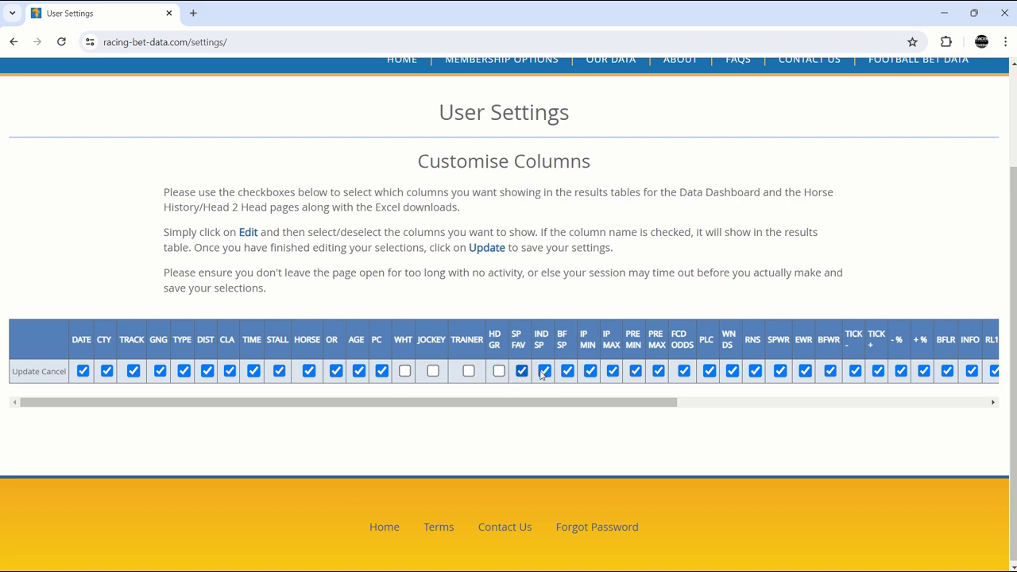
{"action": "left_click", "coordinate": [855, 372]}
{"action": "left_click", "coordinate": [874, 372]}
Untick the -%, +%, Av-% L5, WL5, RL18, INFO and BFLR columns
{"action": "left_click_drag", "start_coordinate": [652, 401], "coordinate": [870, 403]}
{"action": "left_click", "coordinate": [713, 371]}
{"action": "left_click", "coordinate": [736, 371]}
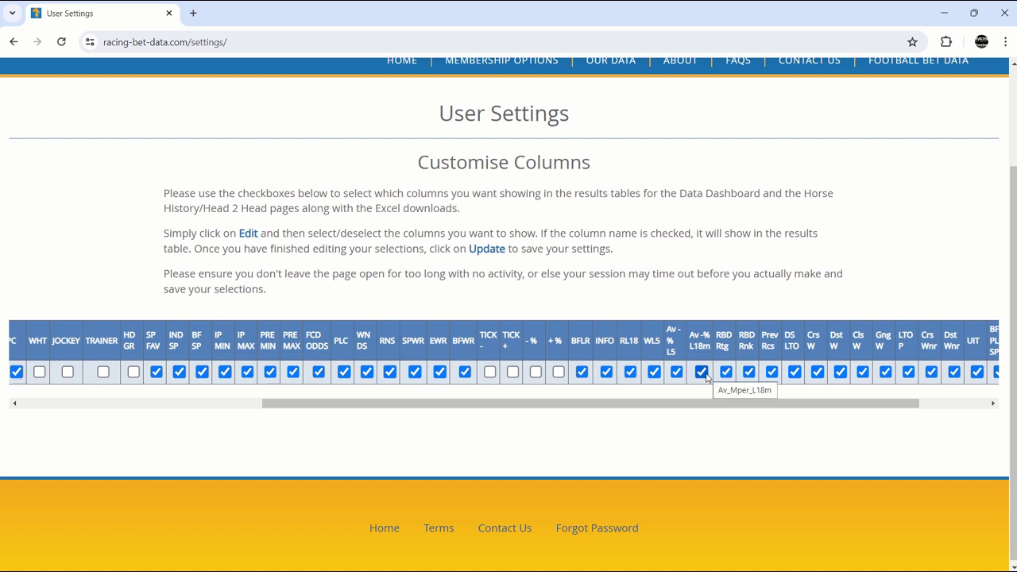
{"action": "left_click", "coordinate": [681, 373]}
{"action": "left_click", "coordinate": [654, 373]}
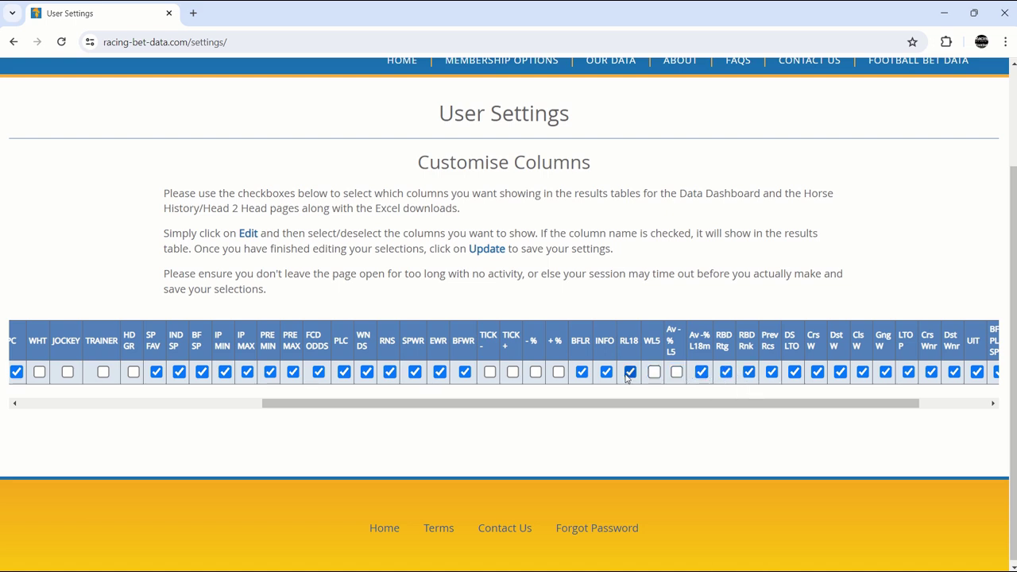
{"action": "left_click", "coordinate": [631, 372]}
{"action": "left_click", "coordinate": [605, 373]}
{"action": "left_click", "coordinate": [582, 372]}
Save the updated column choices with Update
{"action": "left_click_drag", "start_coordinate": [670, 407], "coordinate": [182, 393]}
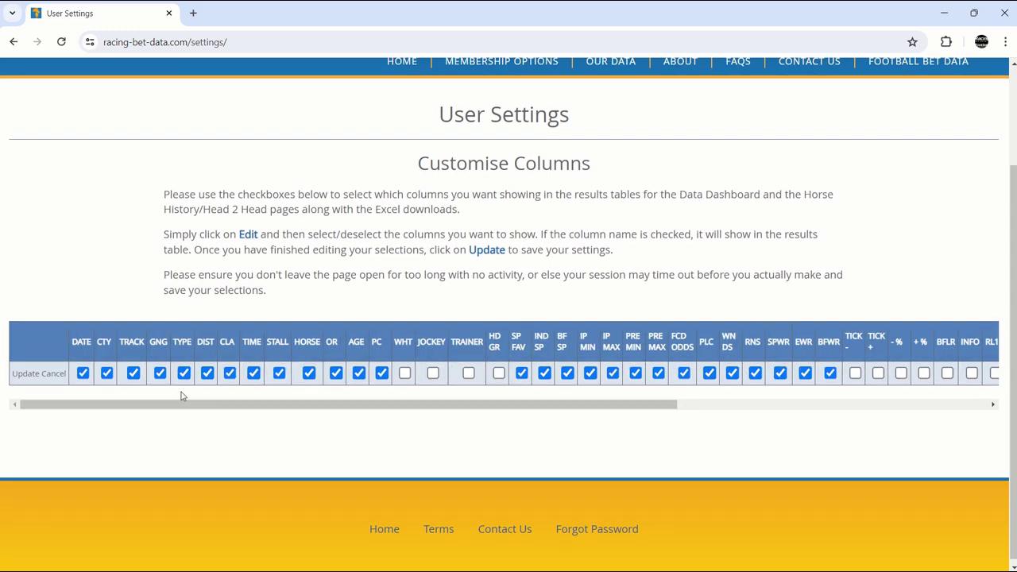
{"action": "left_click", "coordinate": [32, 374]}
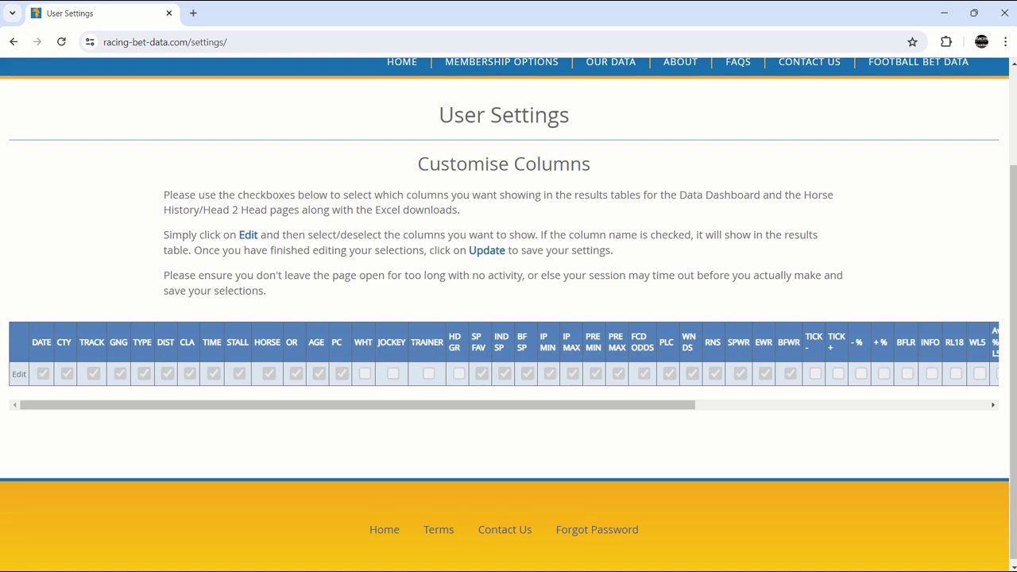
{"action": "scroll", "coordinate": [531, 302], "scroll_direction": "up", "scroll_amount": 2}
{"action": "mouse_move", "coordinate": [622, 192]}
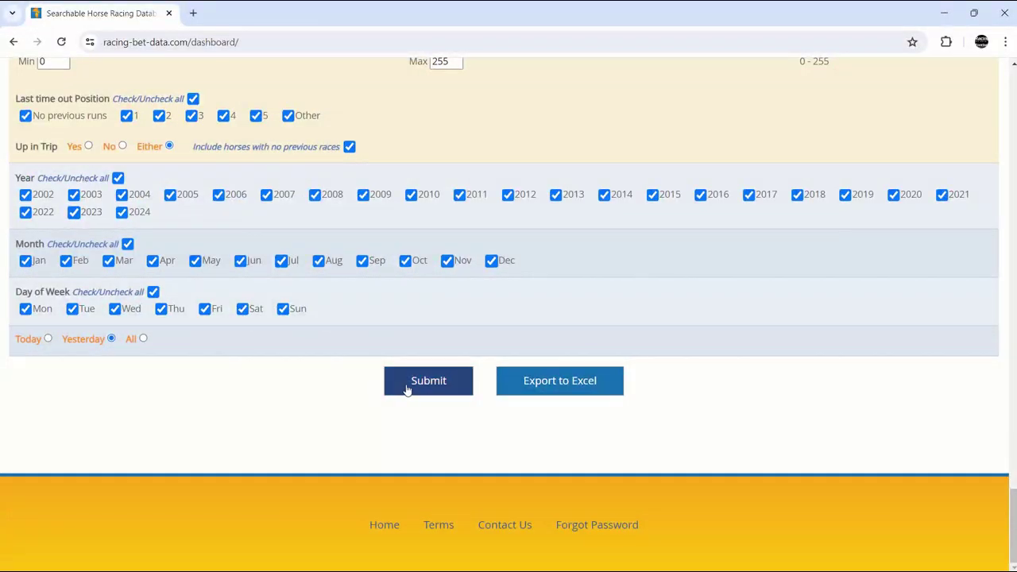
Submit the Data Dashboard search and browse the 400 returned race records
{"action": "left_click", "coordinate": [407, 390]}
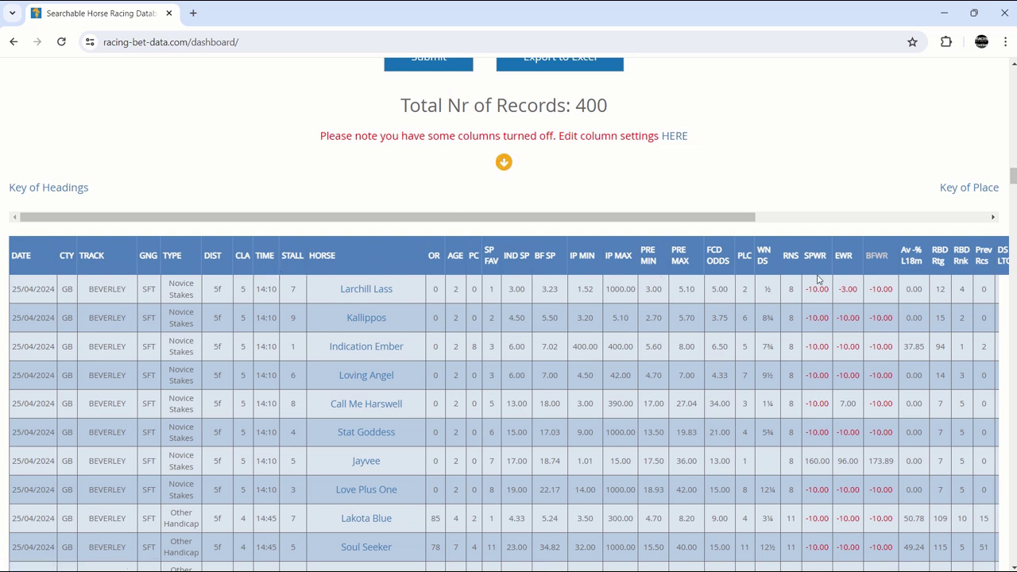
{"action": "left_click_drag", "start_coordinate": [675, 220], "coordinate": [504, 215]}
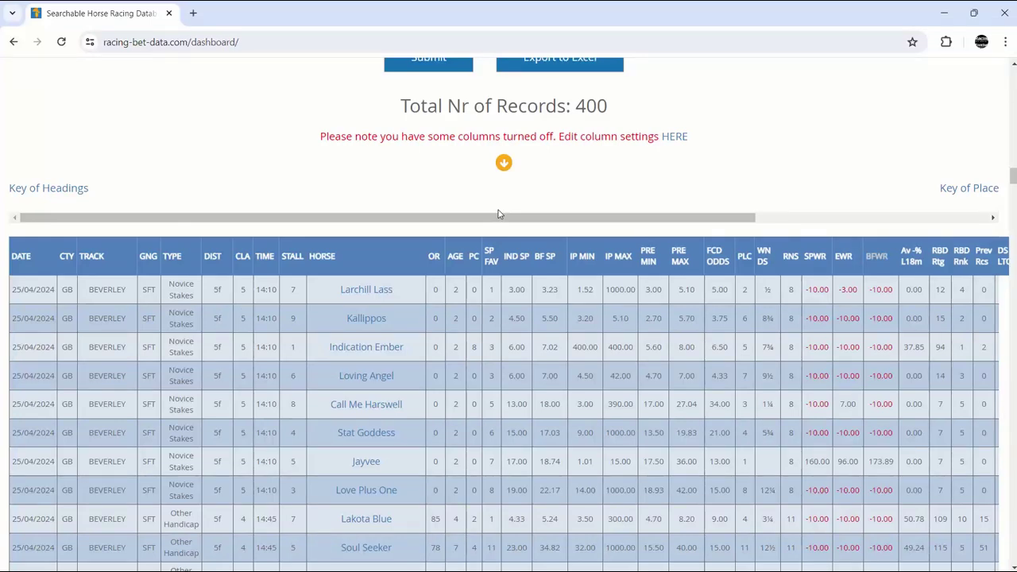
Re-tick WHT, JOCKEY, TRAINER, HD GR and the other hidden columns in column settings
{"action": "left_click", "coordinate": [675, 137]}
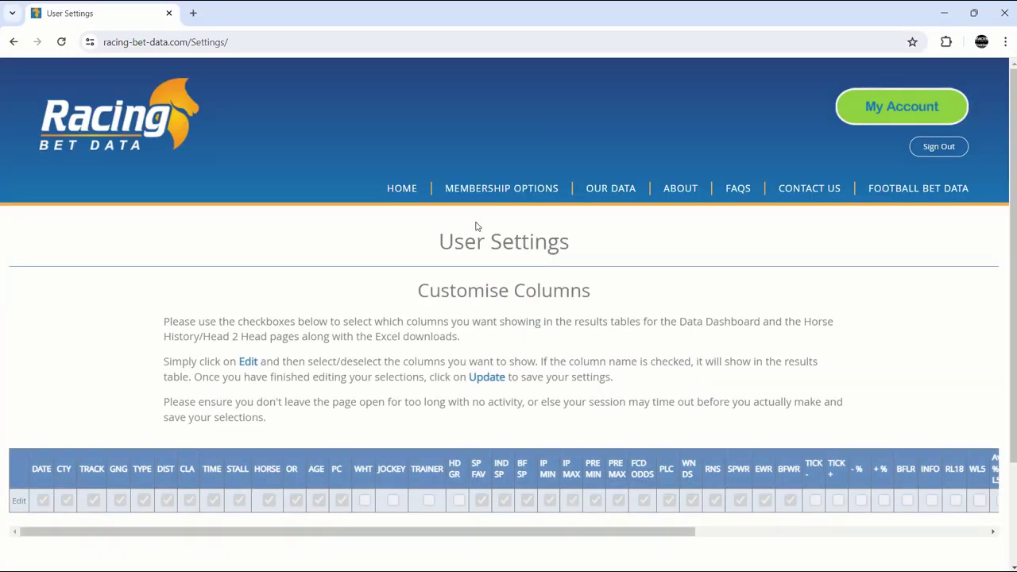
{"action": "scroll", "coordinate": [457, 330], "scroll_direction": "down", "scroll_amount": 3}
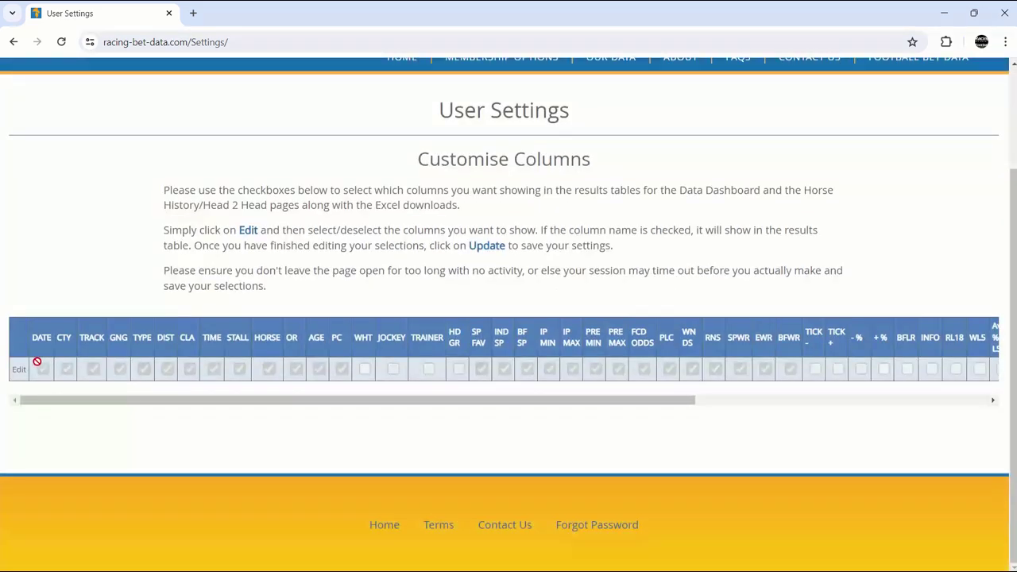
{"action": "left_click", "coordinate": [20, 370]}
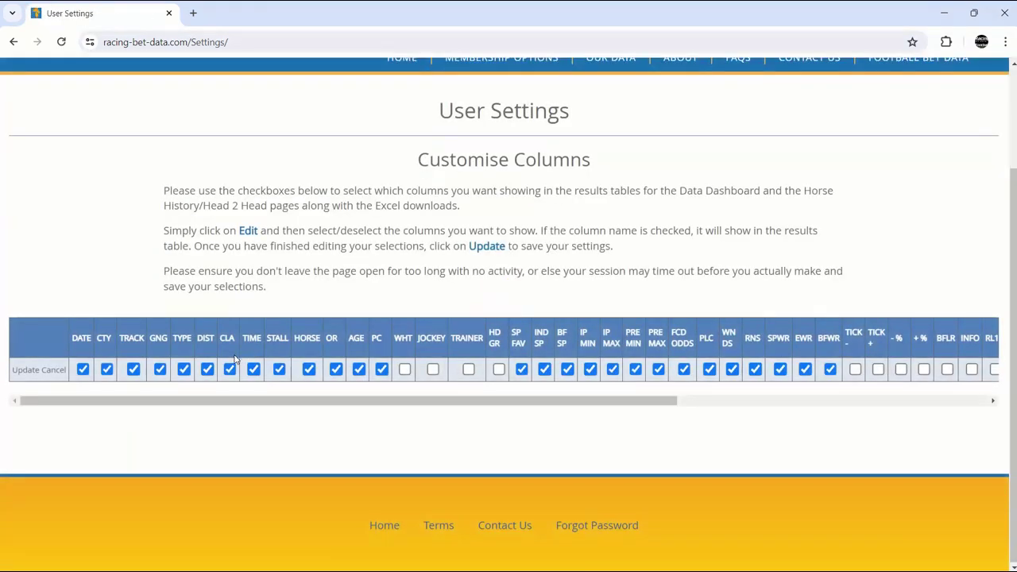
{"action": "left_click", "coordinate": [404, 370]}
{"action": "left_click", "coordinate": [433, 369]}
{"action": "left_click", "coordinate": [469, 369]}
{"action": "left_click", "coordinate": [500, 369]}
{"action": "left_click_drag", "start_coordinate": [537, 396], "coordinate": [735, 401]}
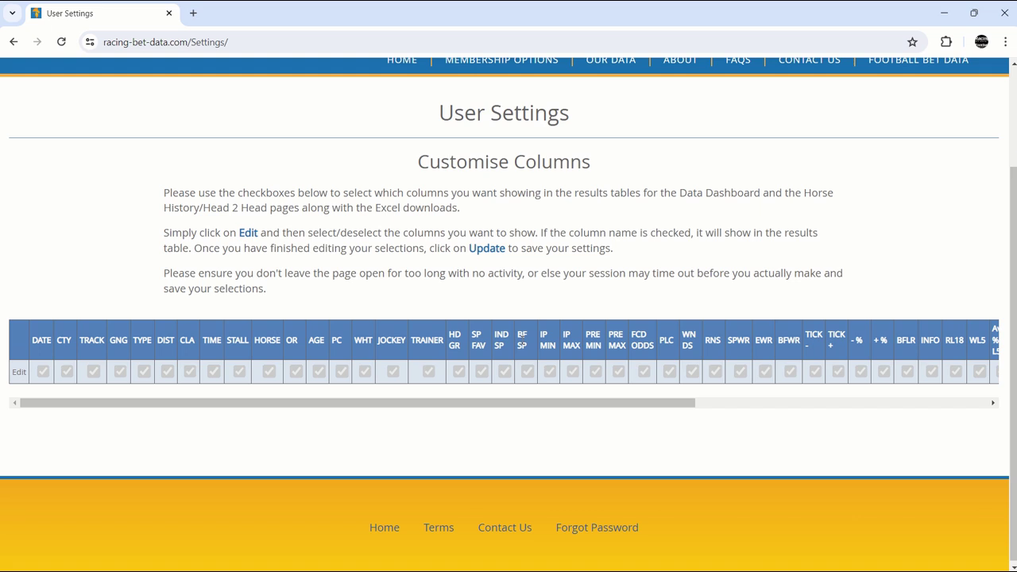
{"action": "scroll", "coordinate": [522, 333], "scroll_direction": "up", "scroll_amount": 3}
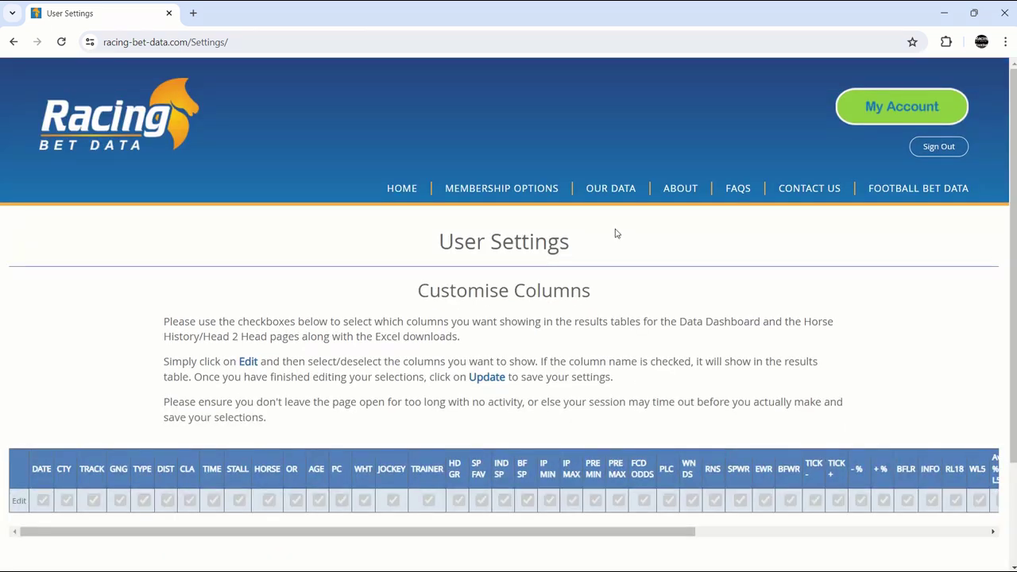
Go to the Data Dashboard and scroll through its remaining filter sections
{"action": "mouse_move", "coordinate": [614, 194]}
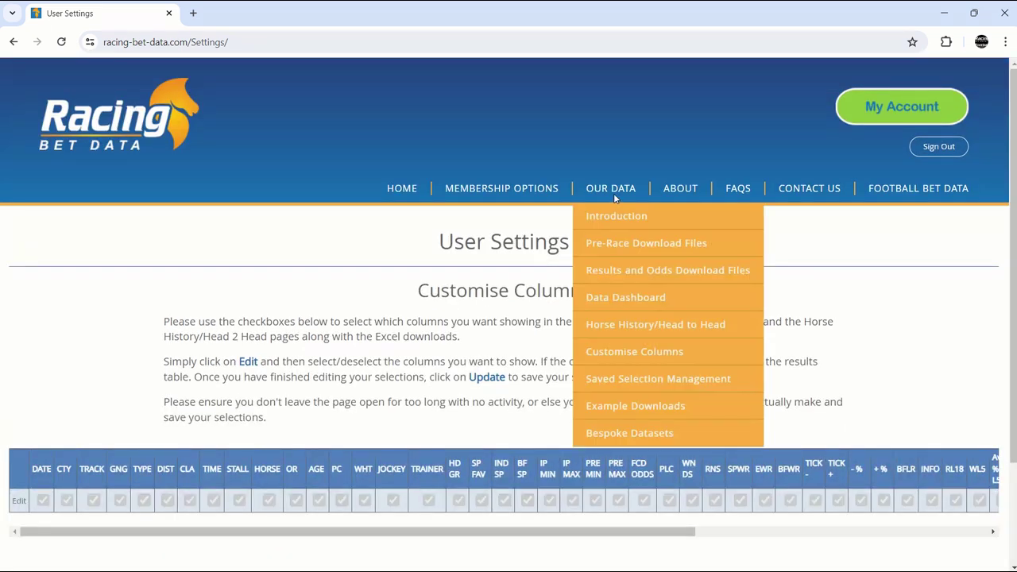
{"action": "left_click", "coordinate": [628, 297]}
{"action": "scroll", "coordinate": [457, 298], "scroll_direction": "down", "scroll_amount": 5}
{"action": "scroll", "coordinate": [457, 299], "scroll_direction": "down", "scroll_amount": 15}
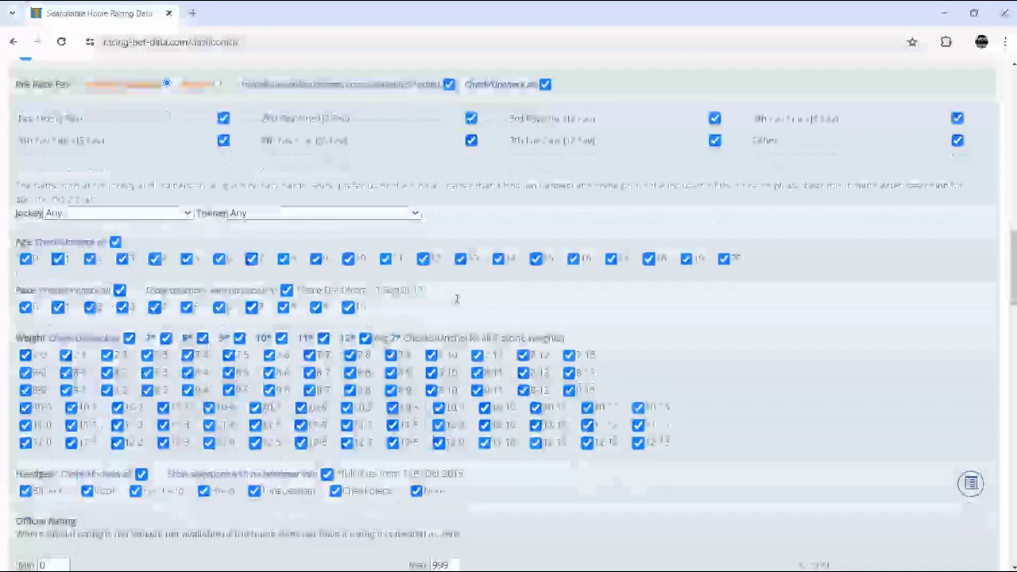
{"action": "scroll", "coordinate": [457, 299], "scroll_direction": "down", "scroll_amount": 7}
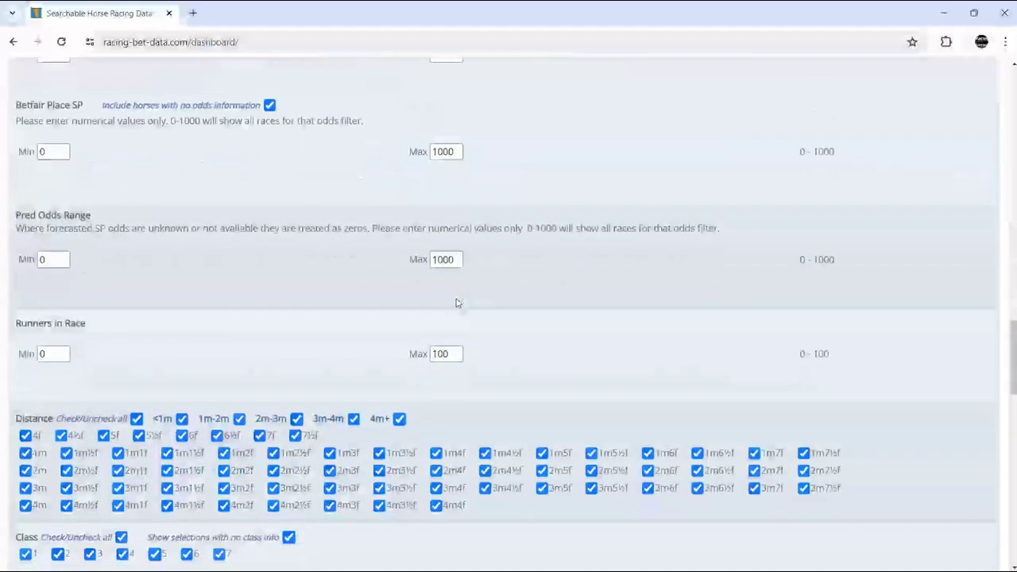
{"action": "scroll", "coordinate": [457, 302], "scroll_direction": "down", "scroll_amount": 4}
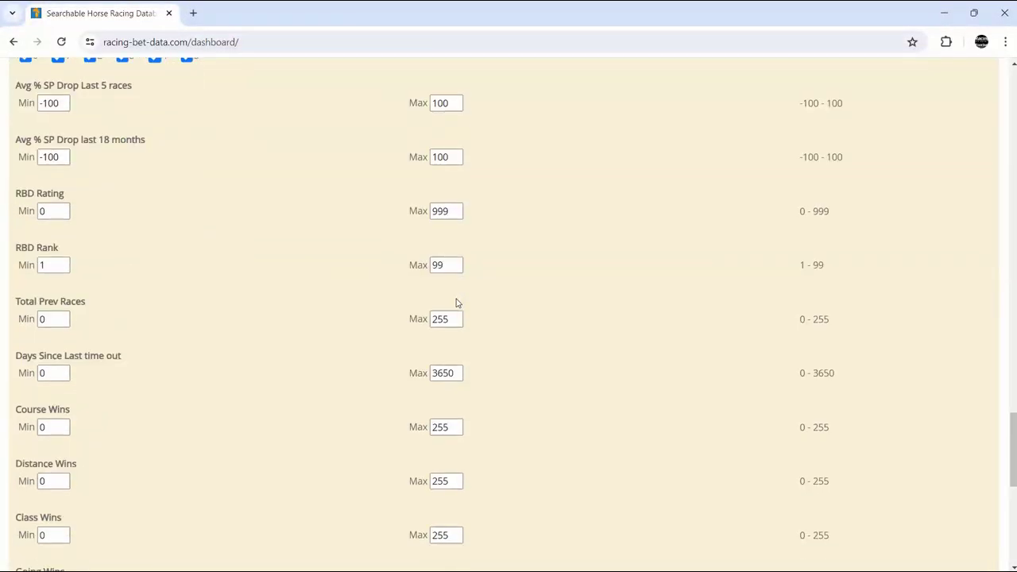
{"action": "scroll", "coordinate": [457, 303], "scroll_direction": "down", "scroll_amount": 2}
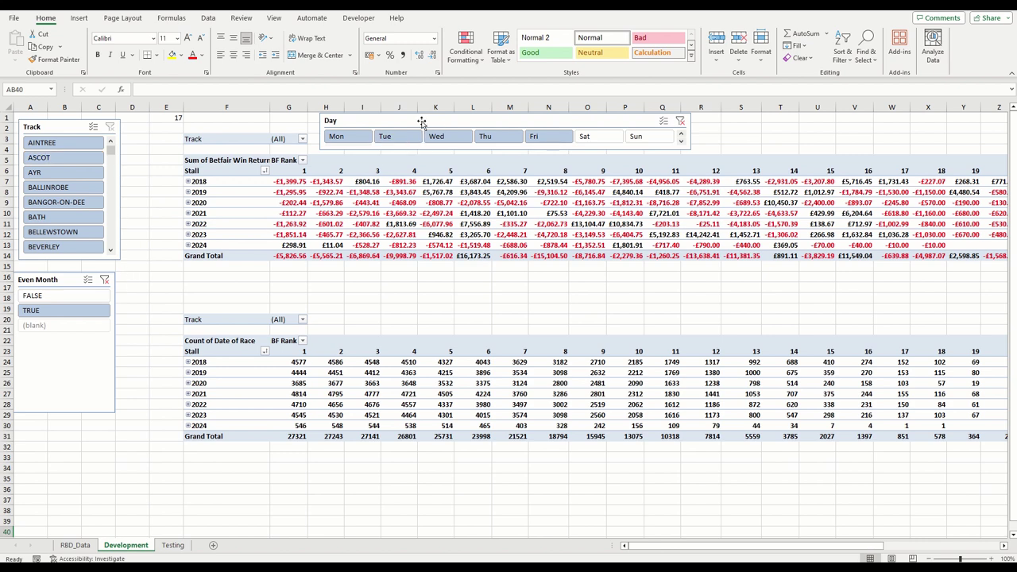
{"action": "left_click", "coordinate": [512, 121]}
{"action": "right_click", "coordinate": [512, 121]}
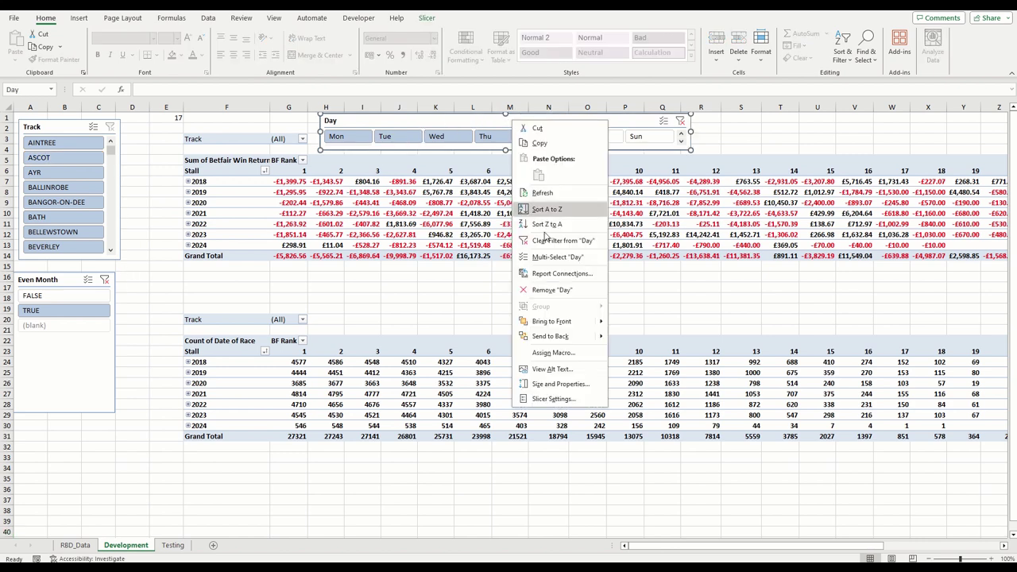
{"action": "left_click", "coordinate": [580, 385]}
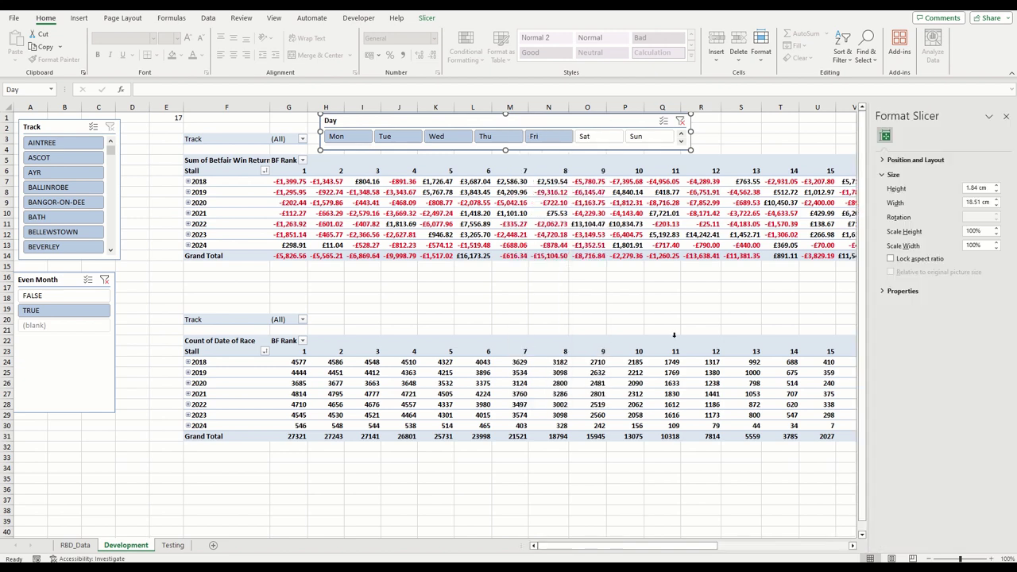
{"action": "left_click", "coordinate": [889, 161]}
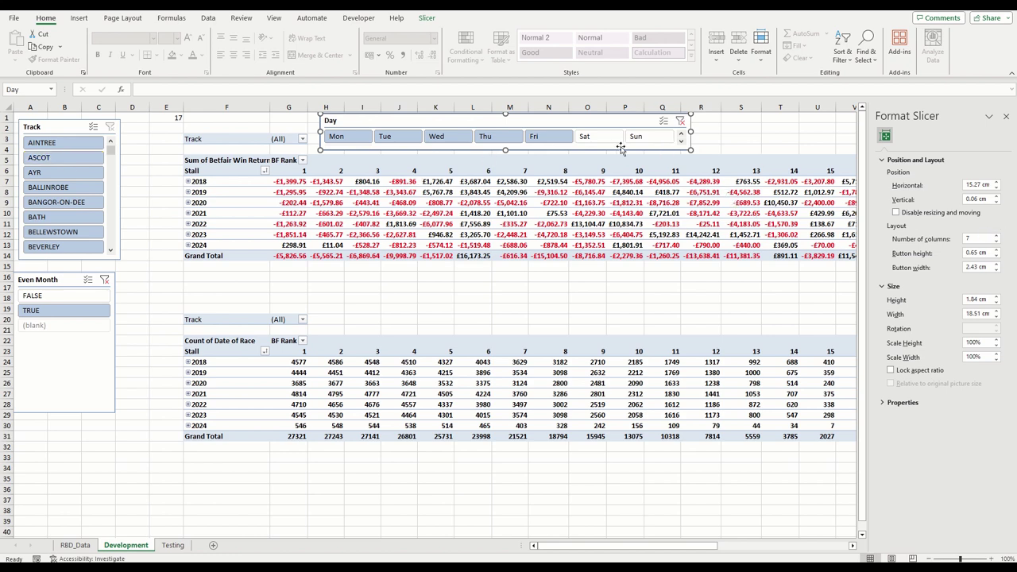
{"action": "left_click", "coordinate": [1006, 116]}
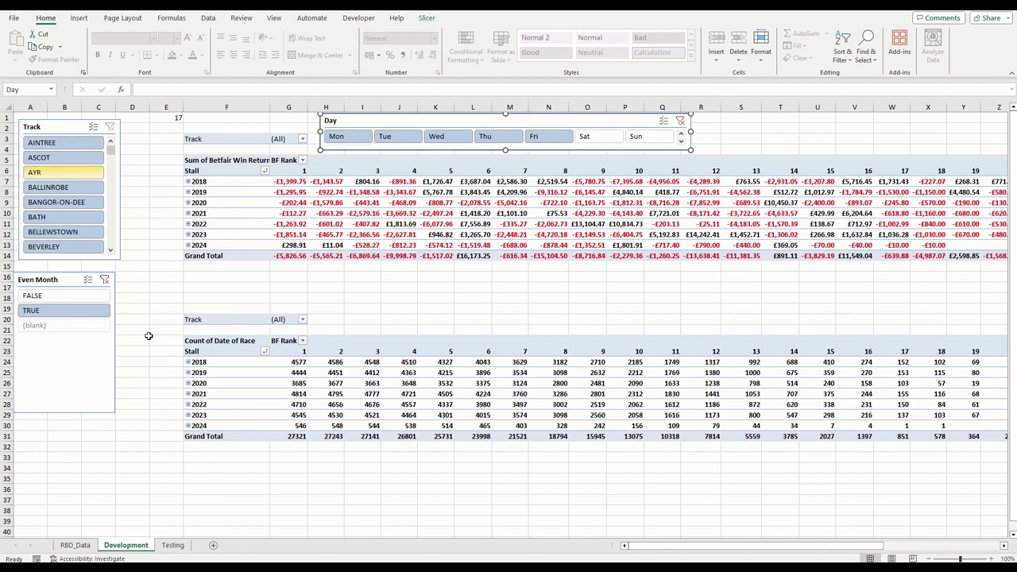
{"action": "left_click", "coordinate": [173, 546]}
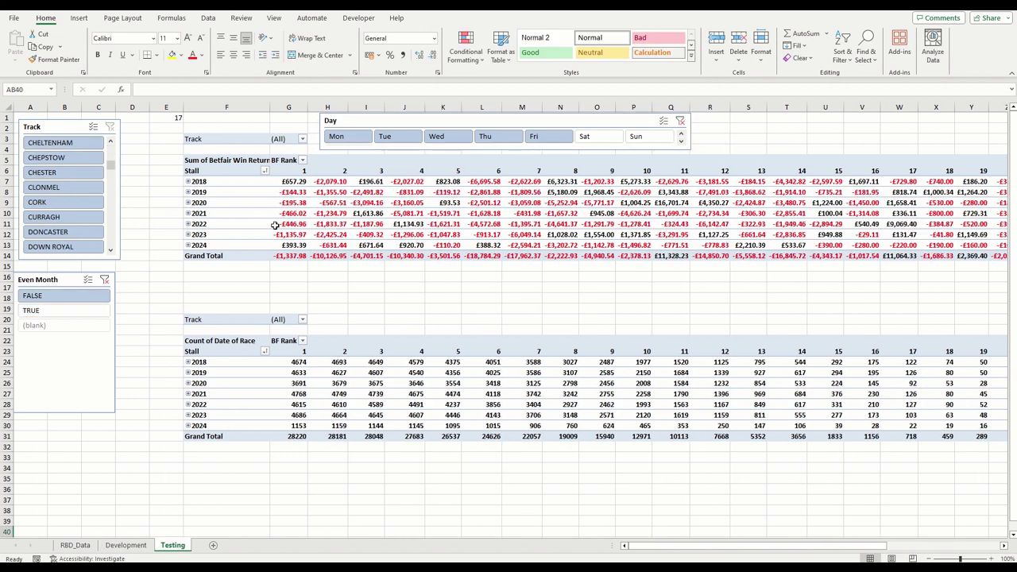
{"action": "left_click", "coordinate": [135, 547]}
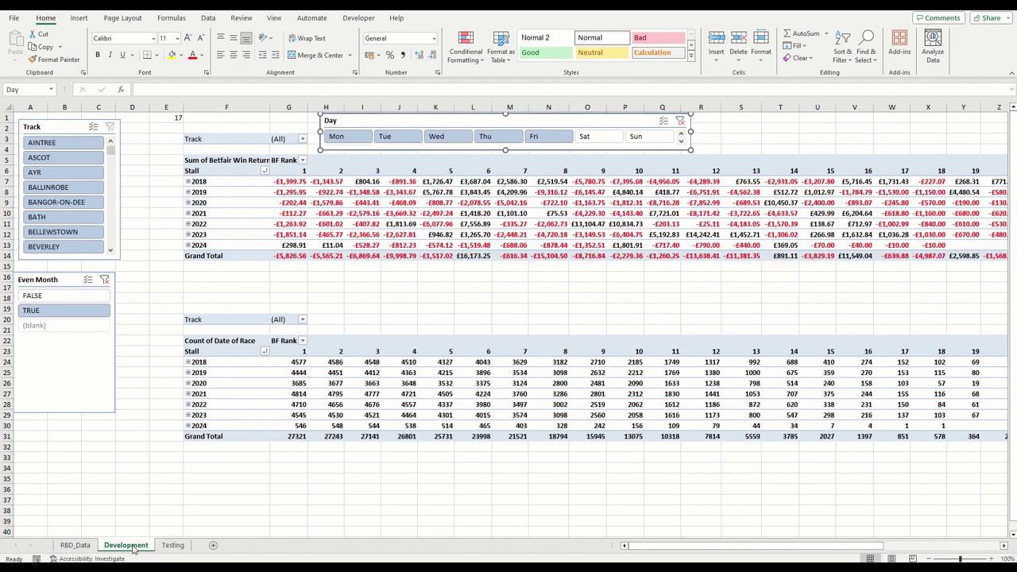
Check the Development sheet's Even Month slicer report connections, then cancel
{"action": "left_click", "coordinate": [50, 281]}
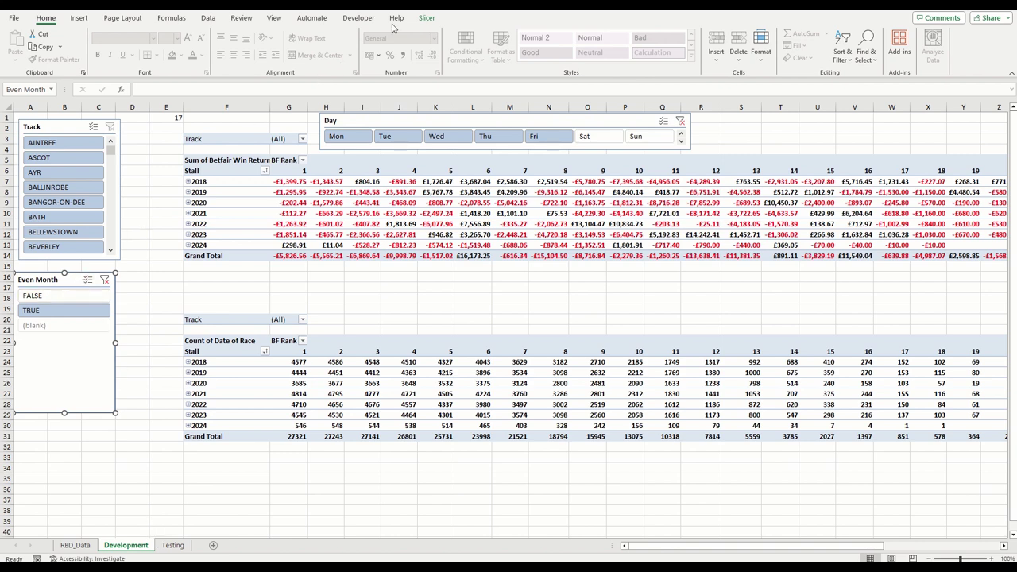
{"action": "left_click", "coordinate": [421, 17]}
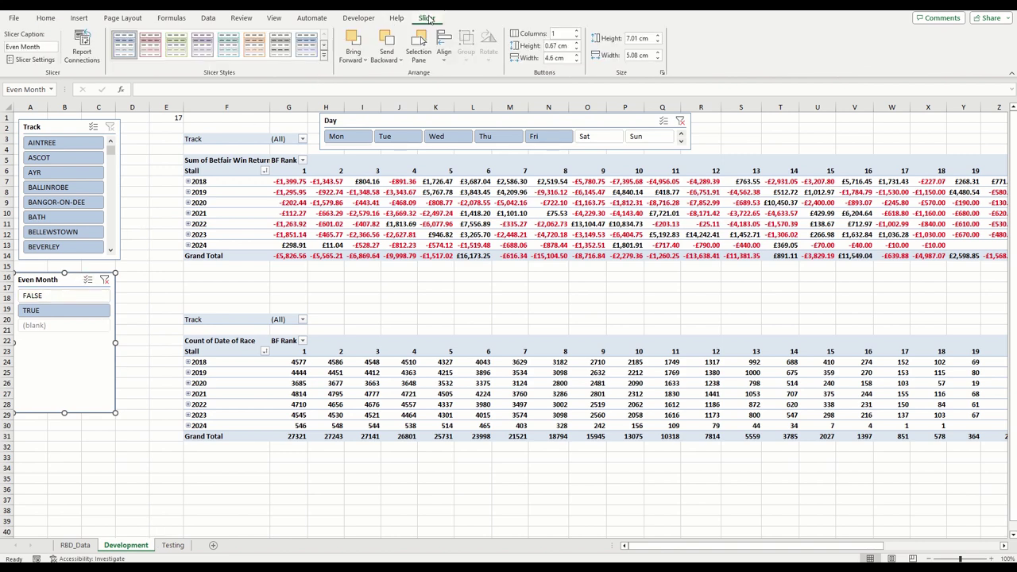
{"action": "left_click", "coordinate": [90, 64]}
{"action": "left_click_drag", "start_coordinate": [343, 245], "coordinate": [346, 236]}
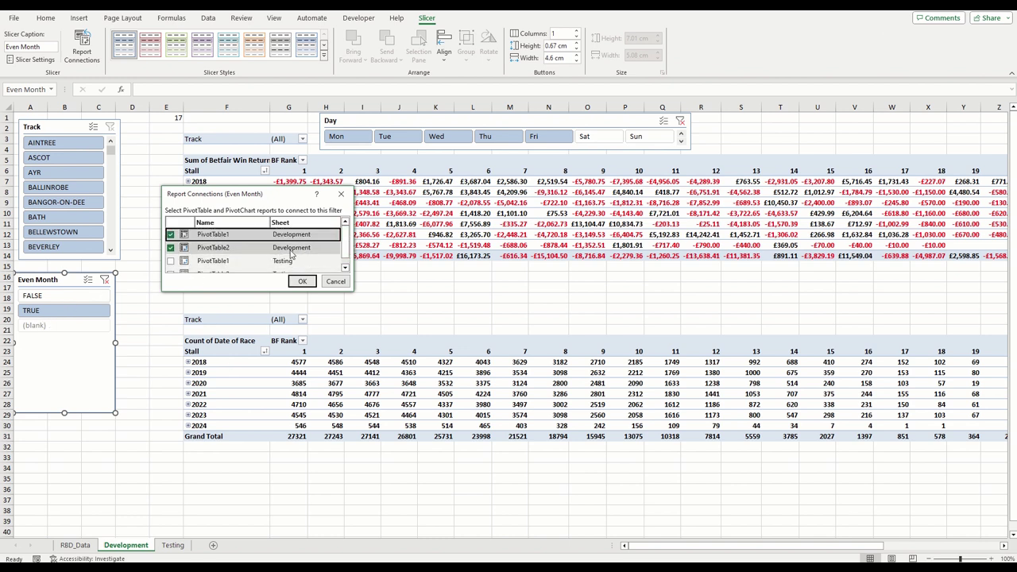
{"action": "scroll", "coordinate": [296, 254], "scroll_direction": "down", "scroll_amount": 1}
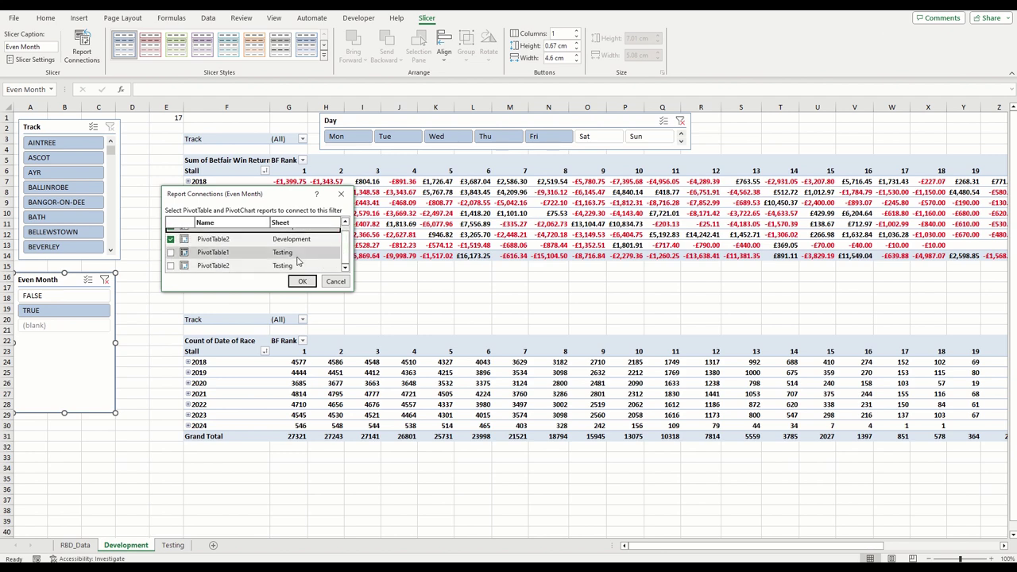
{"action": "left_click", "coordinate": [332, 281]}
On the Testing sheet, check its Even Month slicer report connections, then cancel
{"action": "left_click", "coordinate": [173, 545]}
{"action": "left_click", "coordinate": [55, 284]}
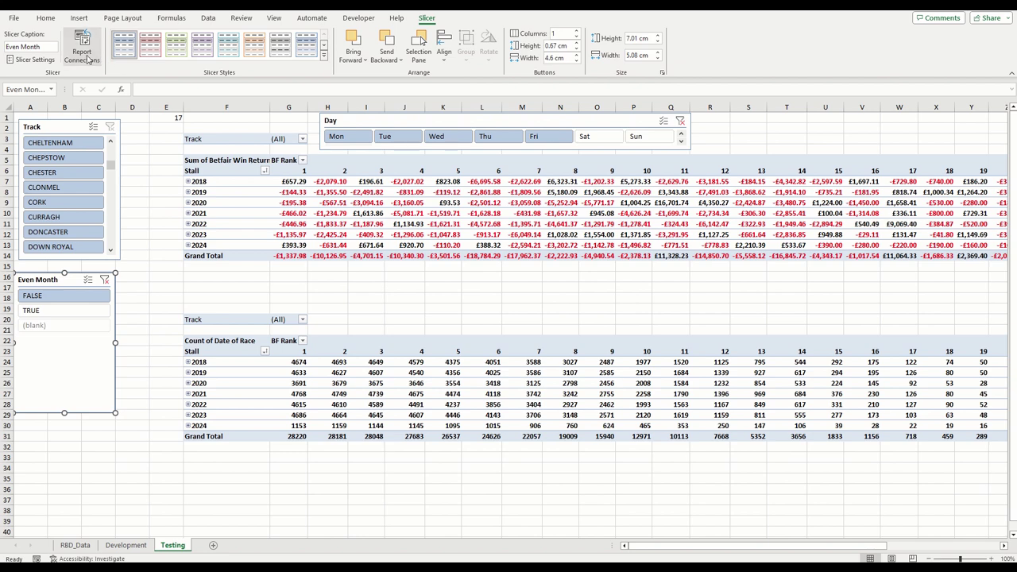
{"action": "left_click", "coordinate": [82, 51]}
{"action": "scroll", "coordinate": [348, 247], "scroll_direction": "down", "scroll_amount": 1}
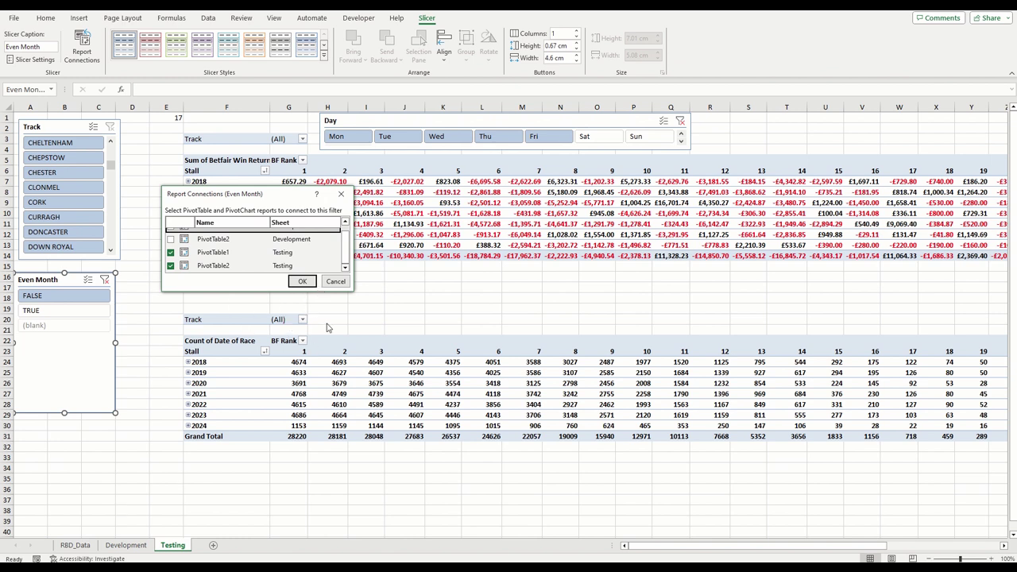
{"action": "left_click", "coordinate": [335, 283]}
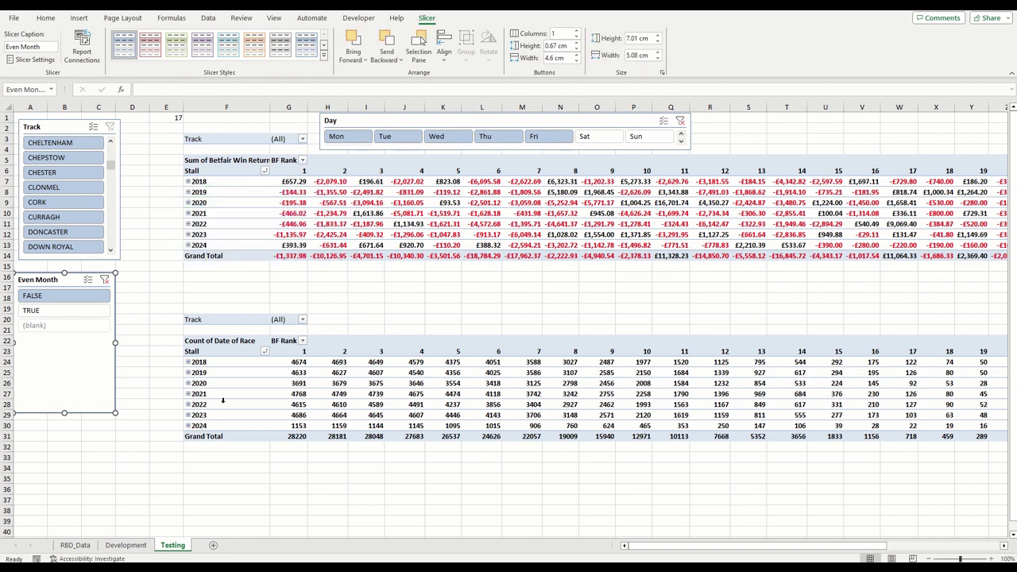
Return to the Development sheet and scroll the Track slicer down to PERTH
{"action": "left_click", "coordinate": [126, 545]}
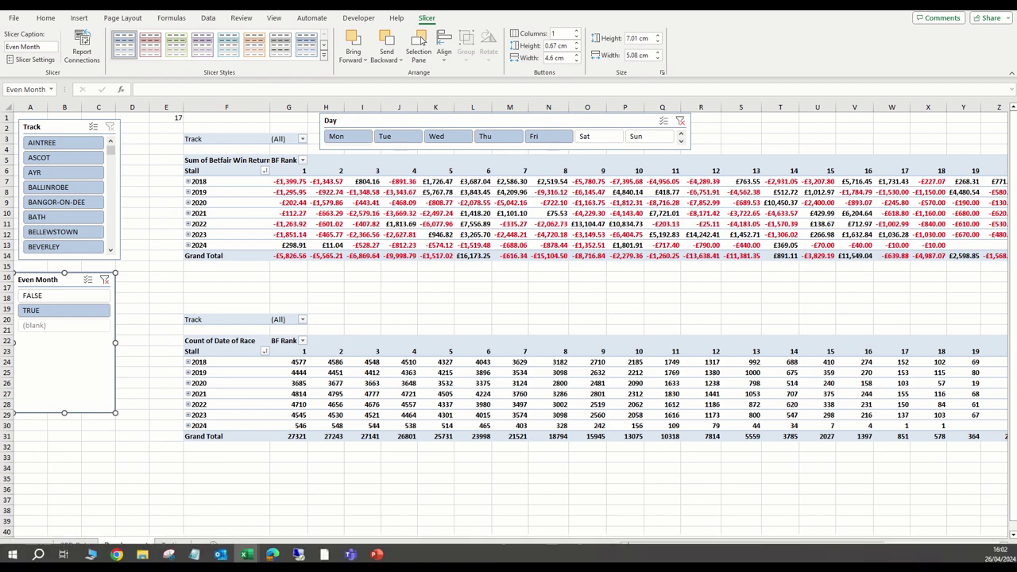
{"action": "scroll", "coordinate": [63, 195], "scroll_direction": "down", "scroll_amount": 10}
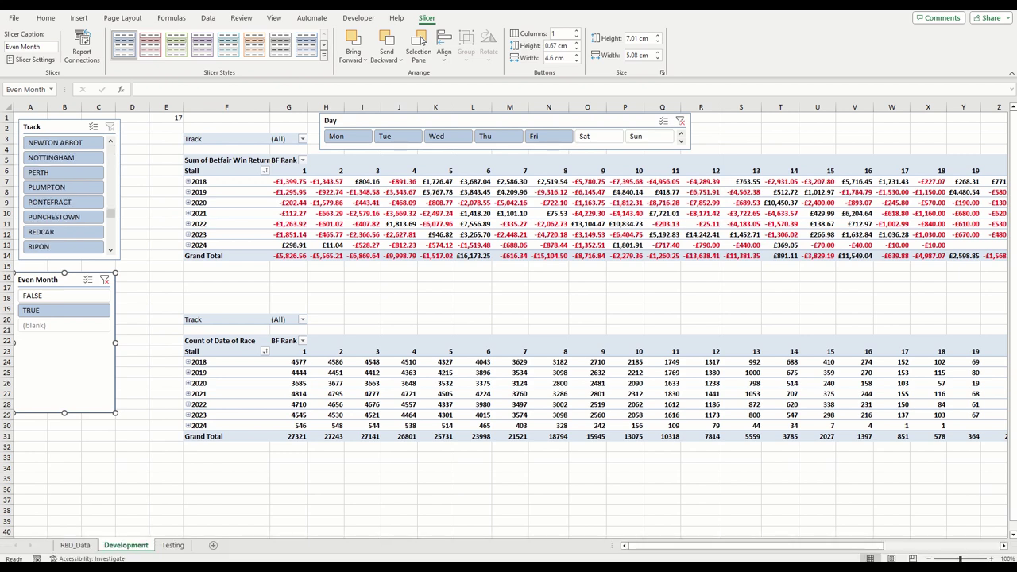
Filter both pivots to PERTH and select the BF rank 1–3 Grand Total returns
{"action": "left_click", "coordinate": [61, 178]}
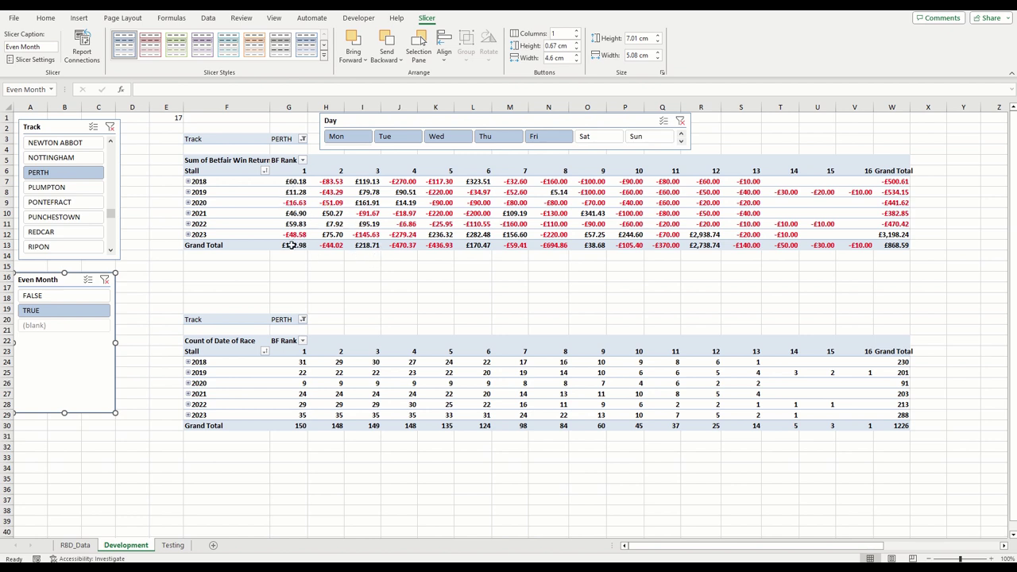
{"action": "left_click_drag", "start_coordinate": [295, 244], "coordinate": [367, 246]}
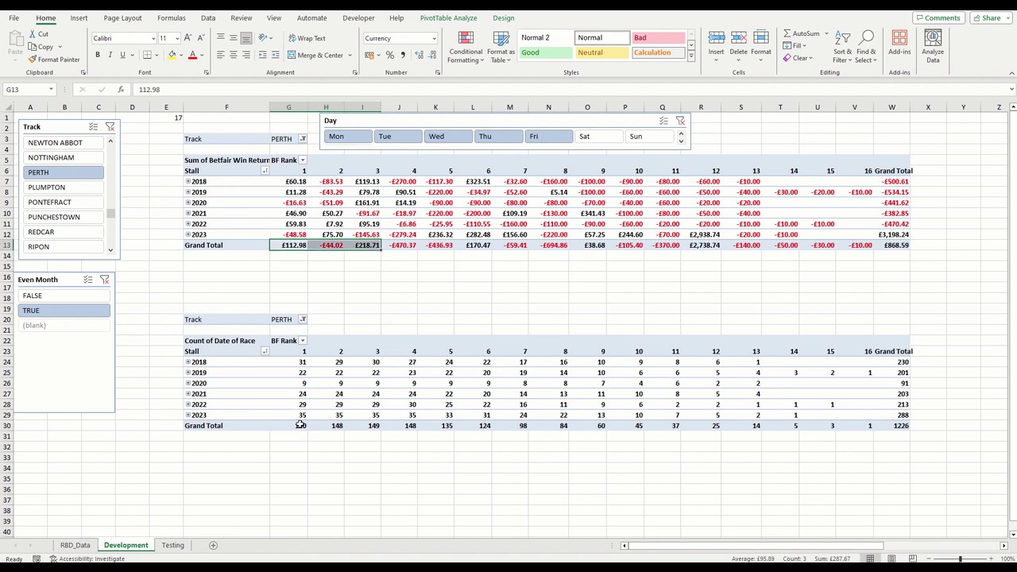
Sum the Grand Total race counts for BF ranks 1–3, giving 829
{"action": "left_click_drag", "start_coordinate": [295, 427], "coordinate": [365, 428]}
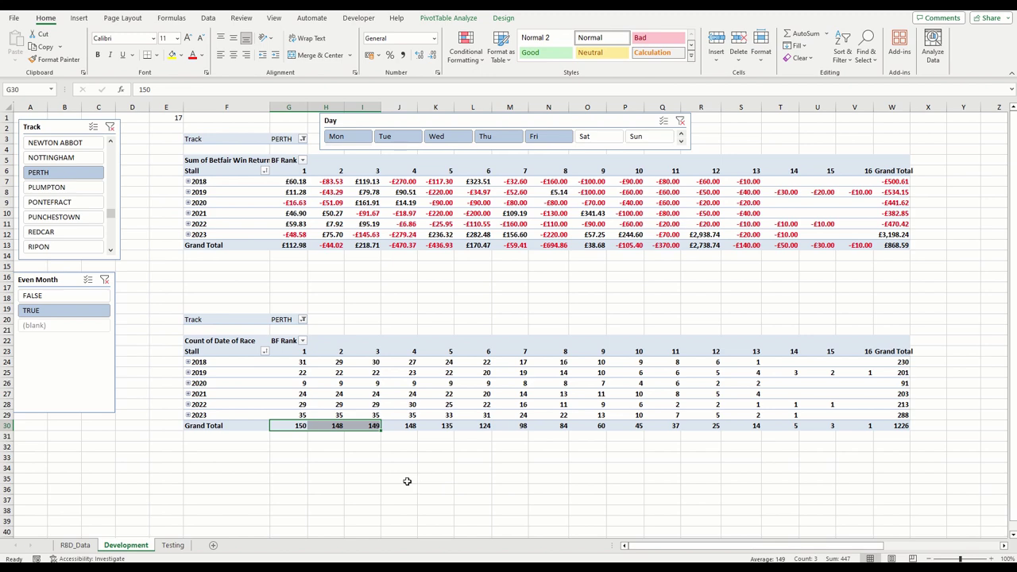
{"action": "left_click", "coordinate": [340, 477]}
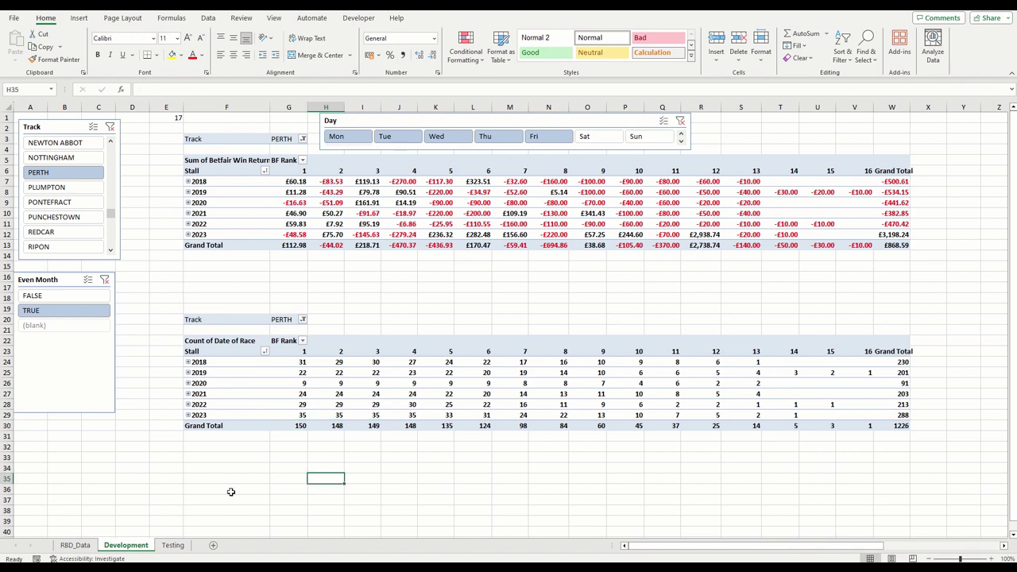
{"action": "left_click", "coordinate": [172, 545]}
On the Testing sheet, select the BF rank 1–3 Grand Total returns and race counts
{"action": "left_click_drag", "start_coordinate": [111, 165], "coordinate": [111, 218]}
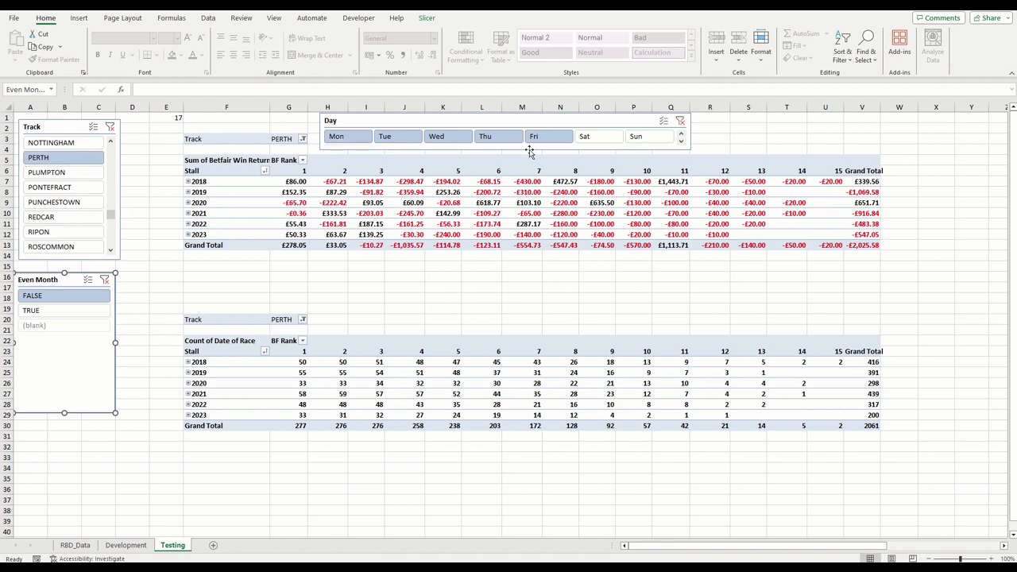
{"action": "left_click", "coordinate": [291, 246]}
{"action": "left_click_drag", "start_coordinate": [291, 246], "coordinate": [356, 246]}
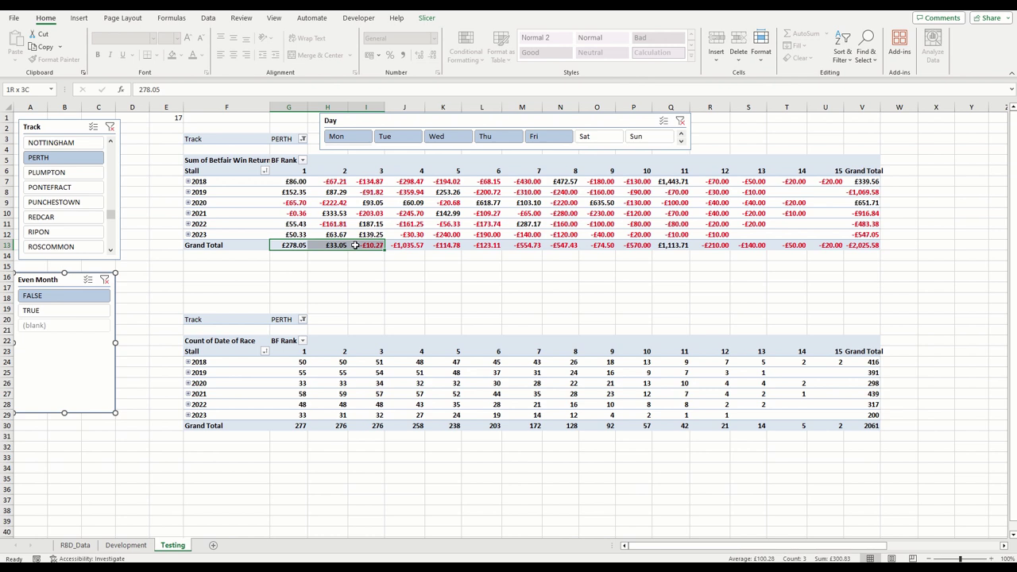
{"action": "left_click_drag", "start_coordinate": [356, 247], "coordinate": [356, 246]}
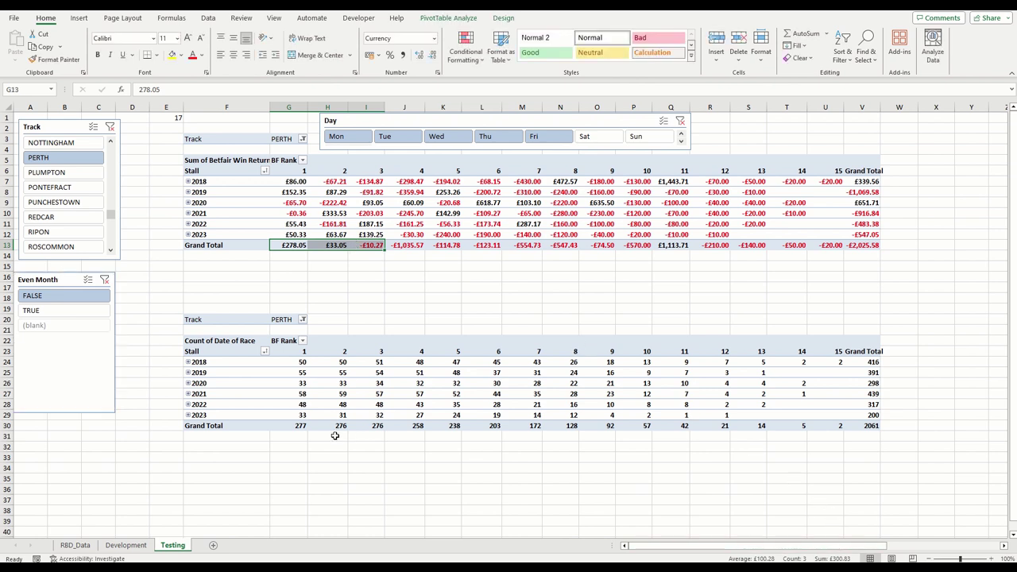
{"action": "left_click_drag", "start_coordinate": [302, 427], "coordinate": [372, 427]}
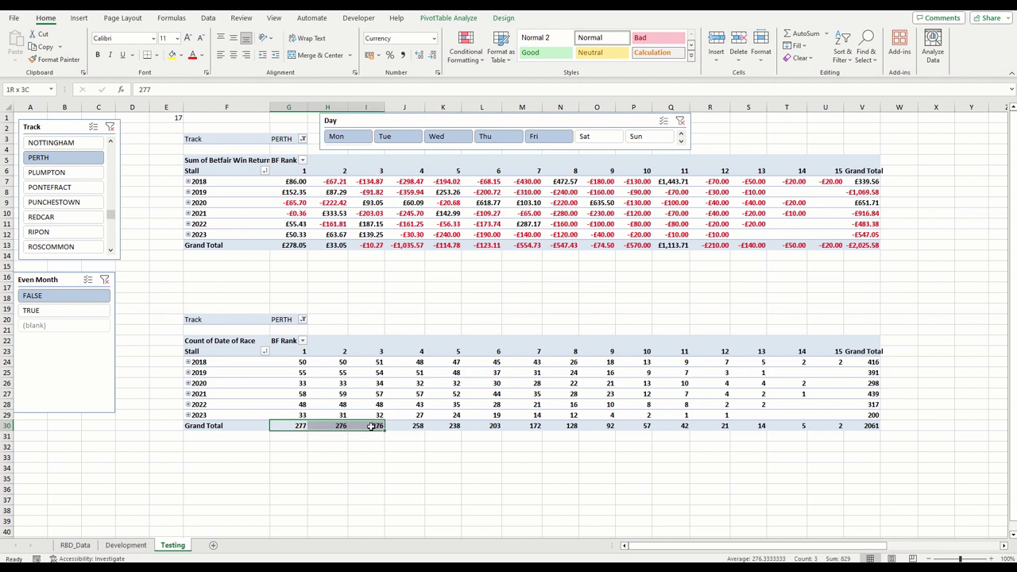
{"action": "left_click_drag", "start_coordinate": [372, 427], "coordinate": [372, 426]}
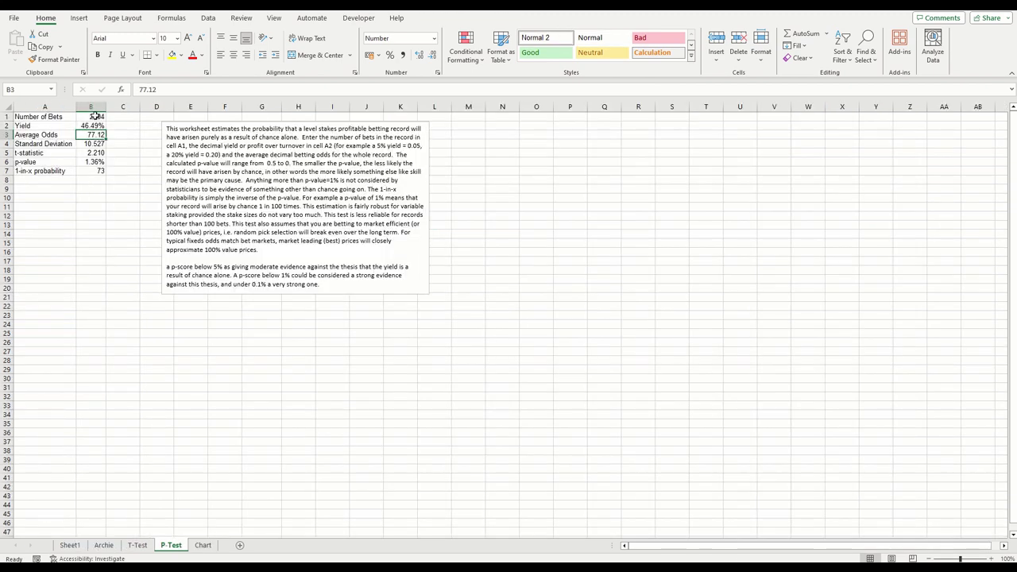
Clear the old P-Test bets, yield and odds inputs and enter 829 as Number of Bets
{"action": "left_click", "coordinate": [94, 116]}
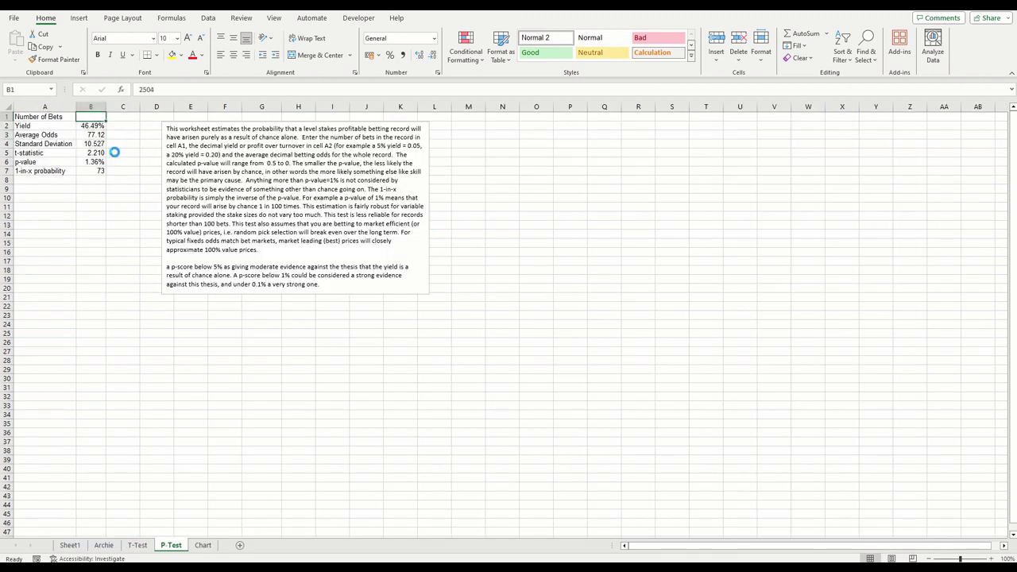
{"action": "key", "text": "Return"}
{"action": "key", "text": "Delete"}
{"action": "key", "text": "Return"}
{"action": "key", "text": "Delete"}
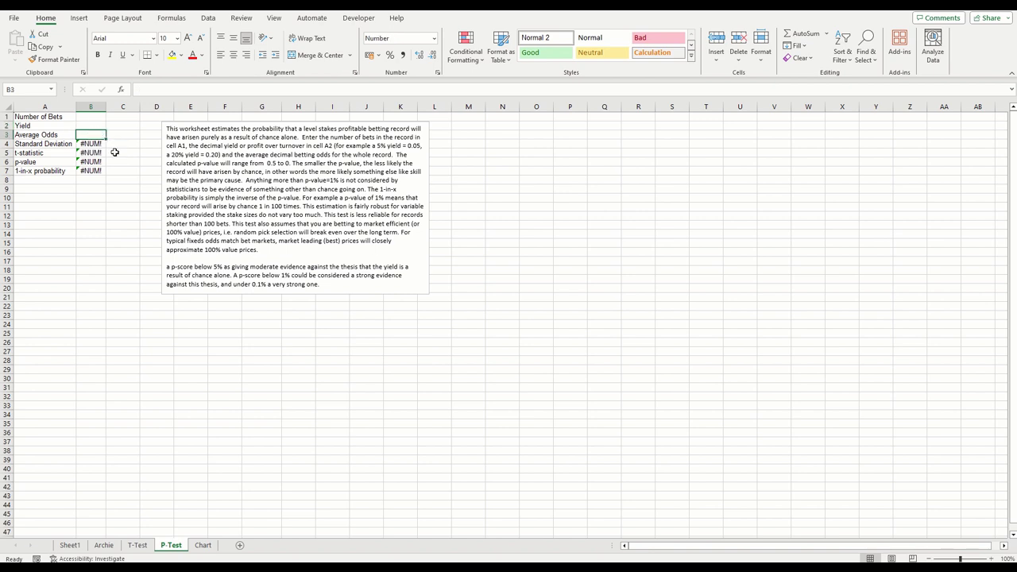
{"action": "key", "text": "Return"}
{"action": "key", "text": "Up"}
{"action": "key", "text": "Up"}
{"action": "key", "text": "Up"}
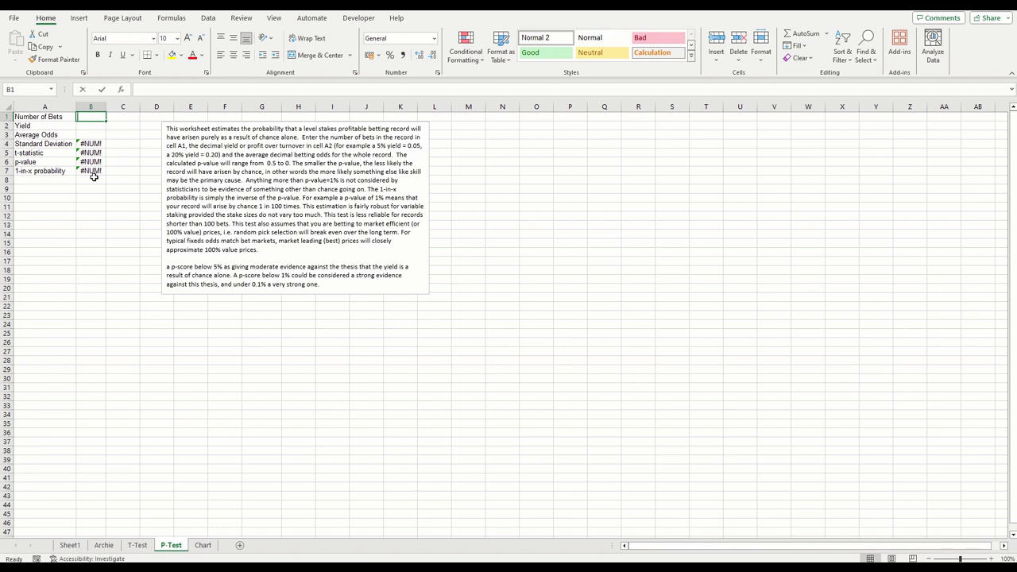
{"action": "type", "text": "829"}
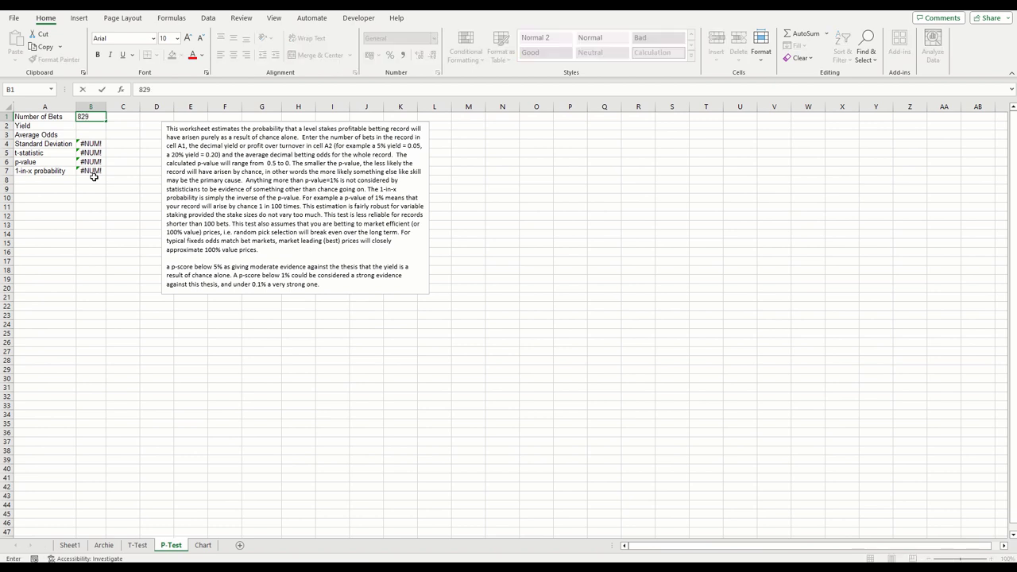
{"action": "key", "text": "Return"}
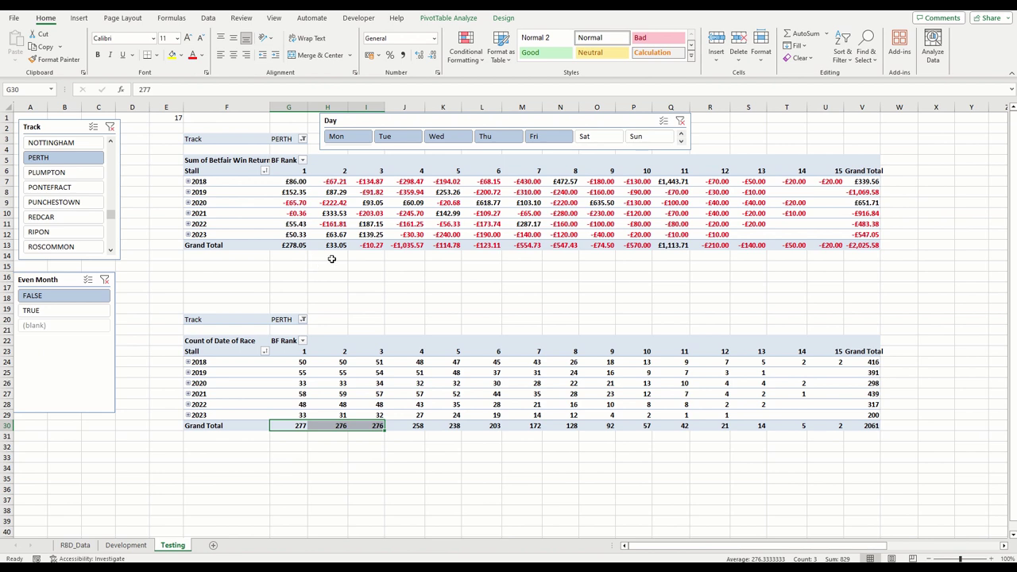
Note the 300.83 profit in N35 and 8290 bets in N36 below the pivots
{"action": "left_click_drag", "start_coordinate": [295, 245], "coordinate": [362, 246]}
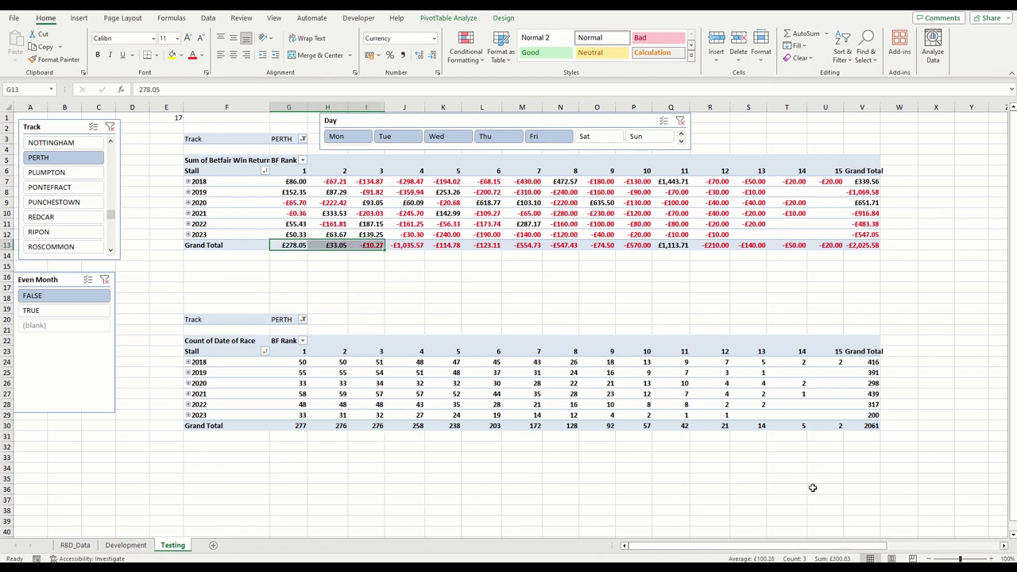
{"action": "left_click", "coordinate": [561, 478]}
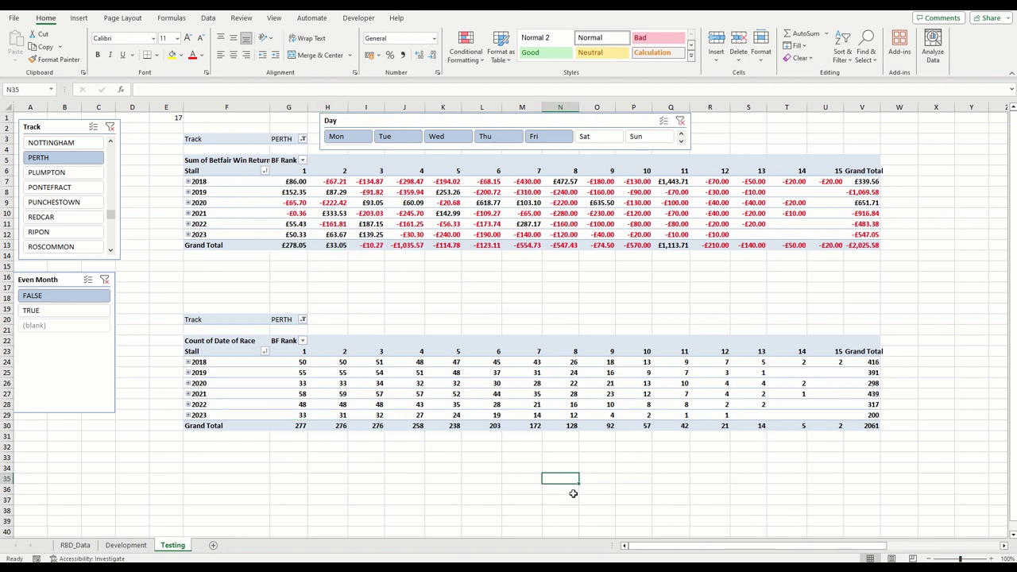
{"action": "type", "text": "300.8"}
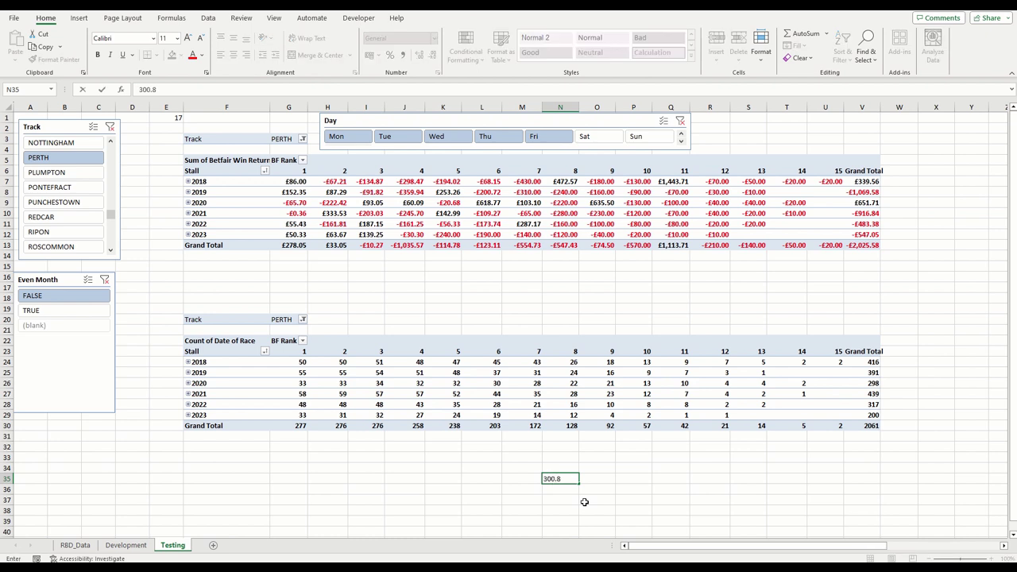
{"action": "type", "text": "3"}
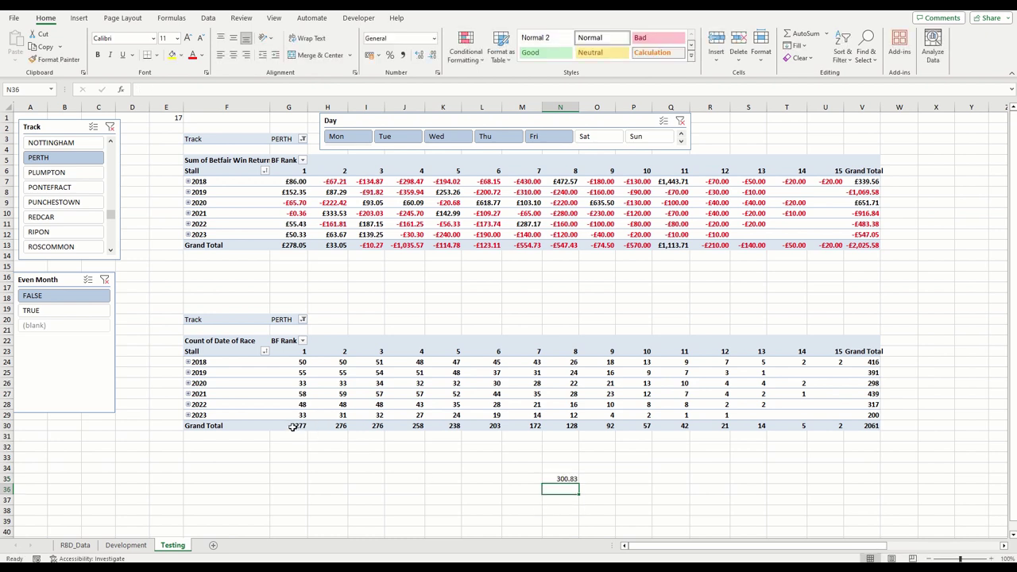
{"action": "left_click_drag", "start_coordinate": [299, 427], "coordinate": [362, 427]}
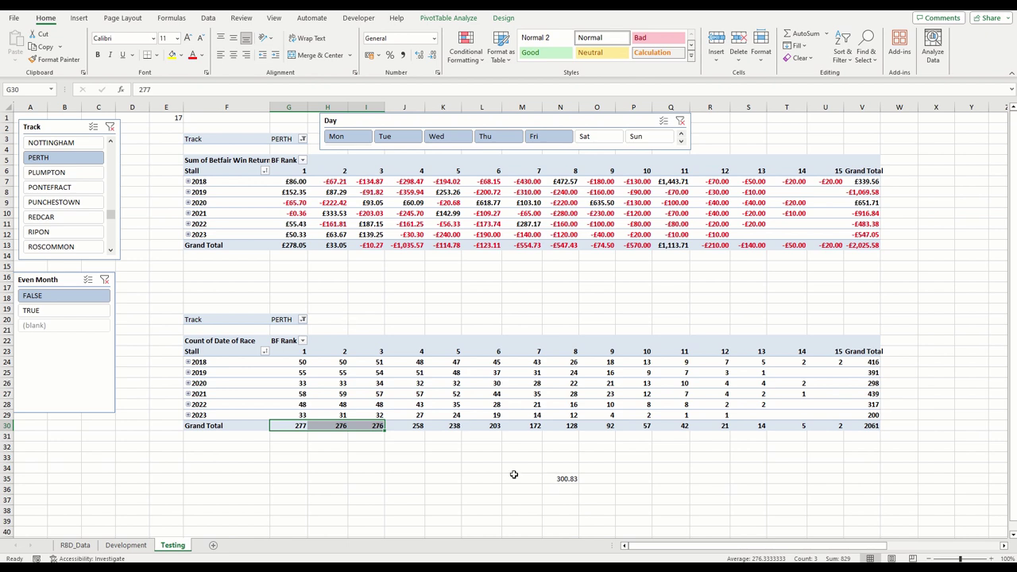
{"action": "left_click", "coordinate": [567, 490]}
{"action": "type", "text": "8290"}
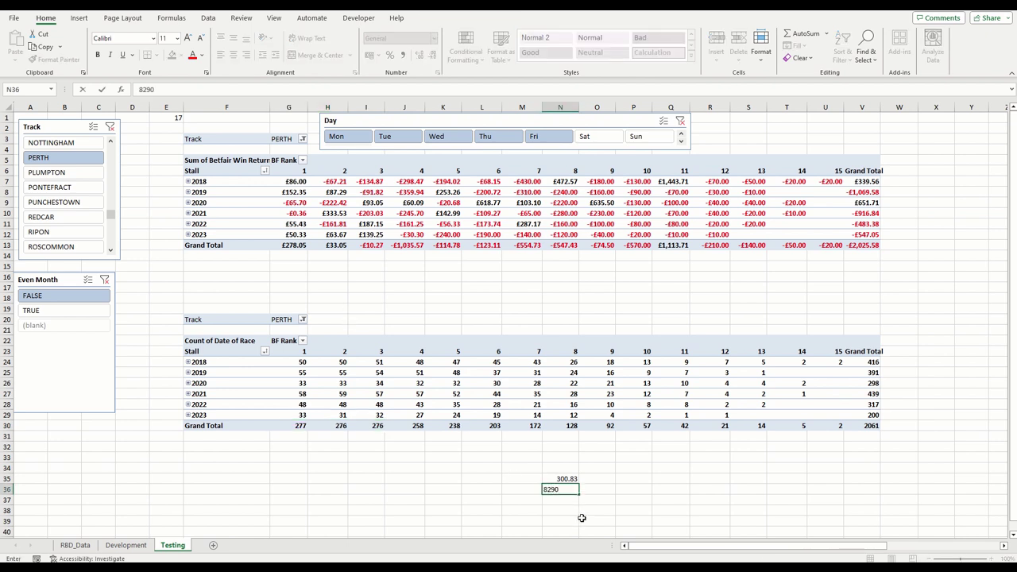
{"action": "key", "text": "Return"}
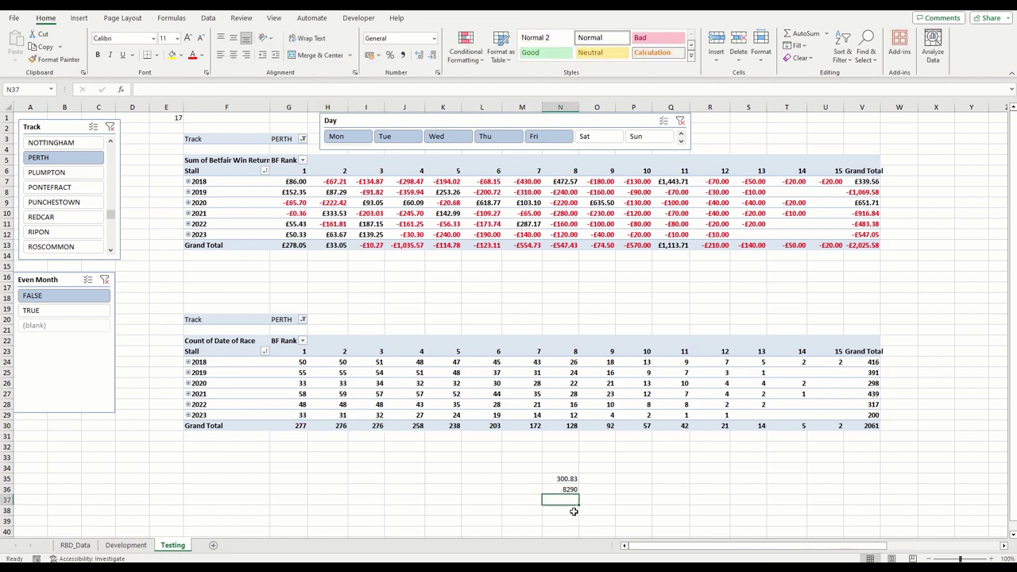
Compute =N35/N36 in N37 and format the result as a percentage yield
{"action": "type", "text": "="}
{"action": "left_click", "coordinate": [564, 480]}
{"action": "type", "text": "/"}
{"action": "left_click", "coordinate": [564, 489]}
{"action": "key", "text": "Return"}
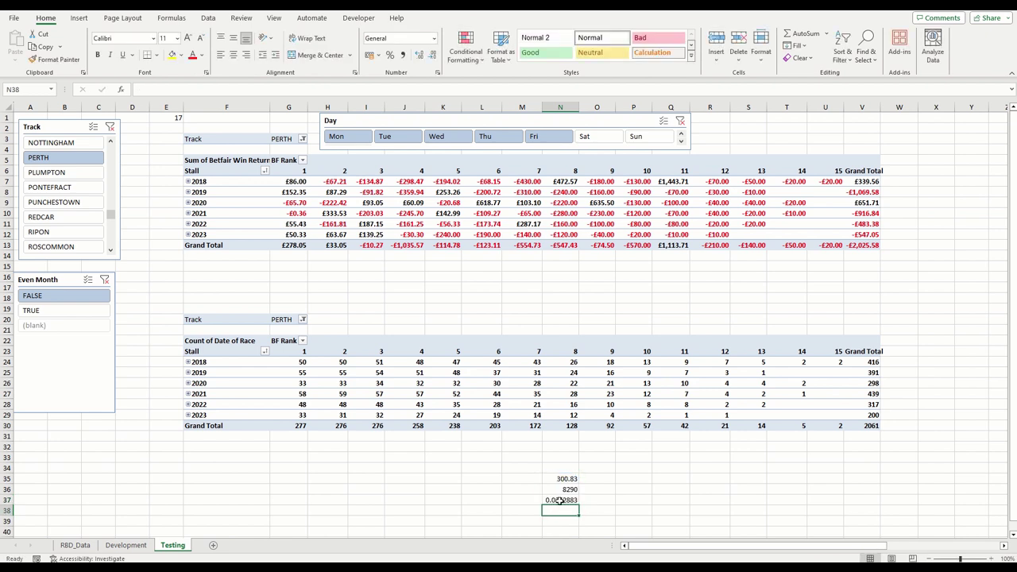
{"action": "left_click", "coordinate": [560, 501]}
{"action": "left_click", "coordinate": [389, 55]}
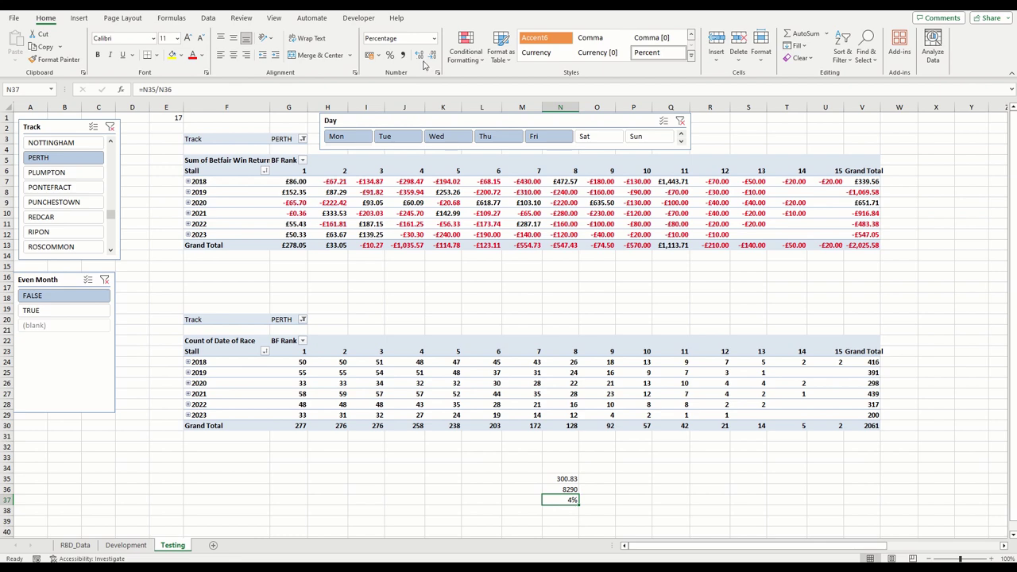
Enter 3.63% as the Yield on the P-Test sheet
{"action": "left_click", "coordinate": [443, 499]}
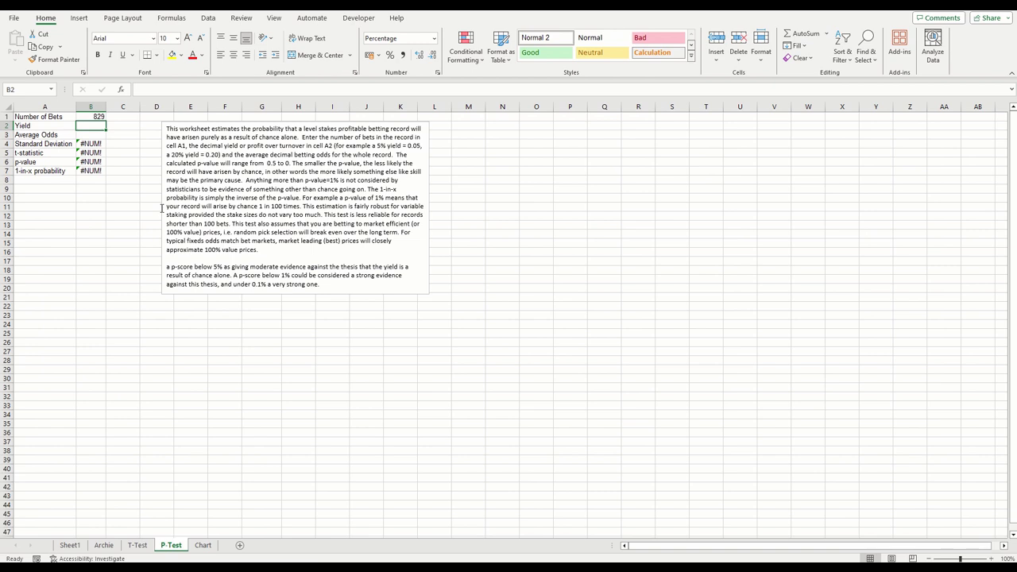
{"action": "type", "text": "3.63"}
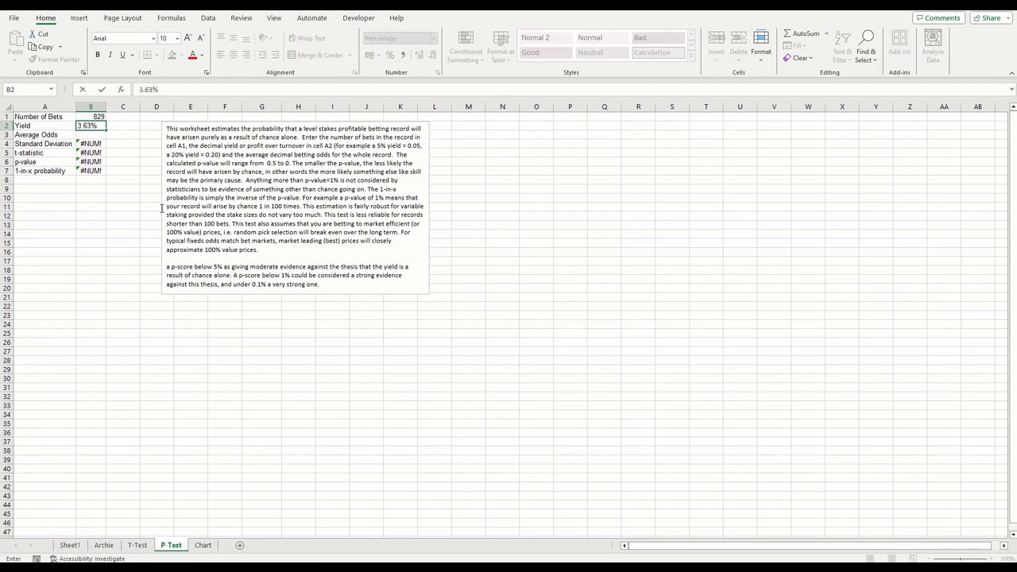
{"action": "key", "text": "Return"}
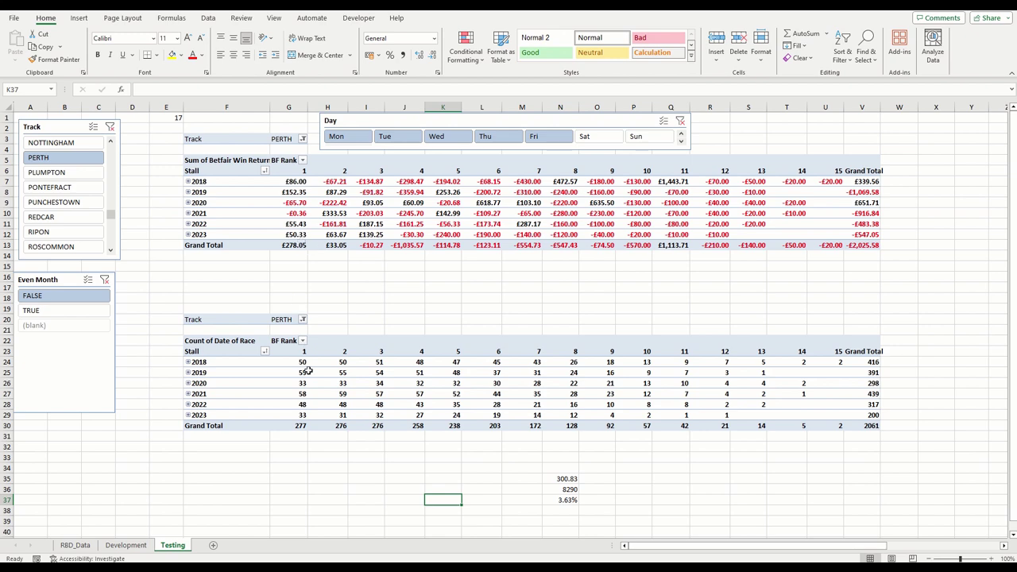
Show and then dismiss the returns pivot's field list
{"action": "left_click", "coordinate": [294, 236]}
{"action": "right_click", "coordinate": [294, 237]}
{"action": "left_click", "coordinate": [342, 432]}
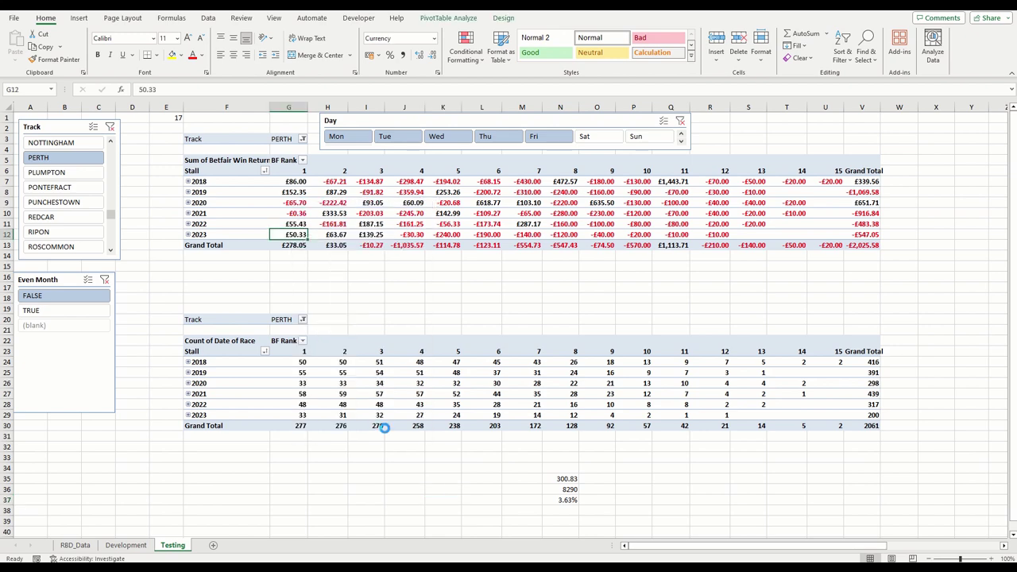
{"action": "left_click_drag", "start_coordinate": [1006, 198], "coordinate": [1006, 230]}
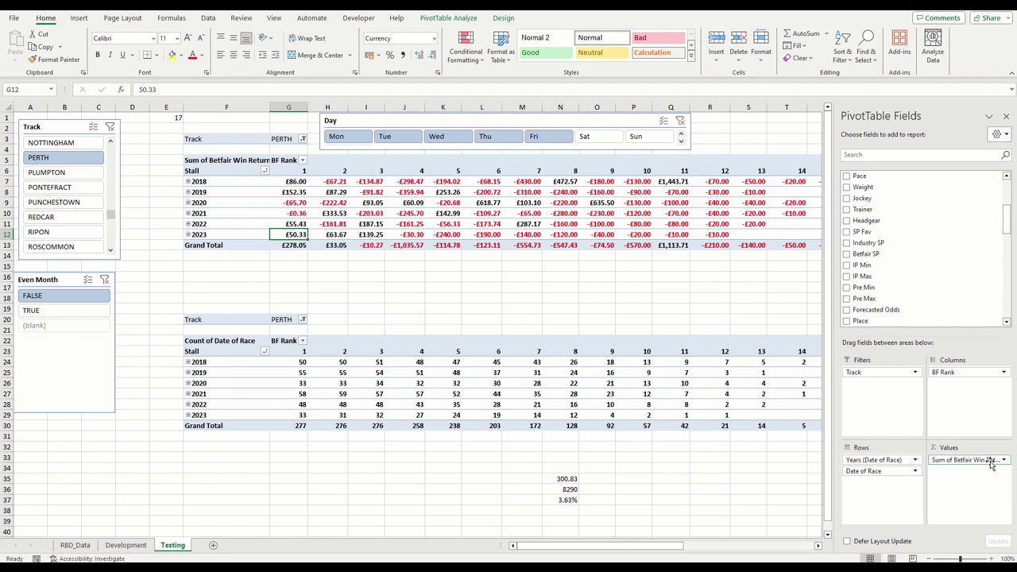
{"action": "left_click", "coordinate": [238, 488]}
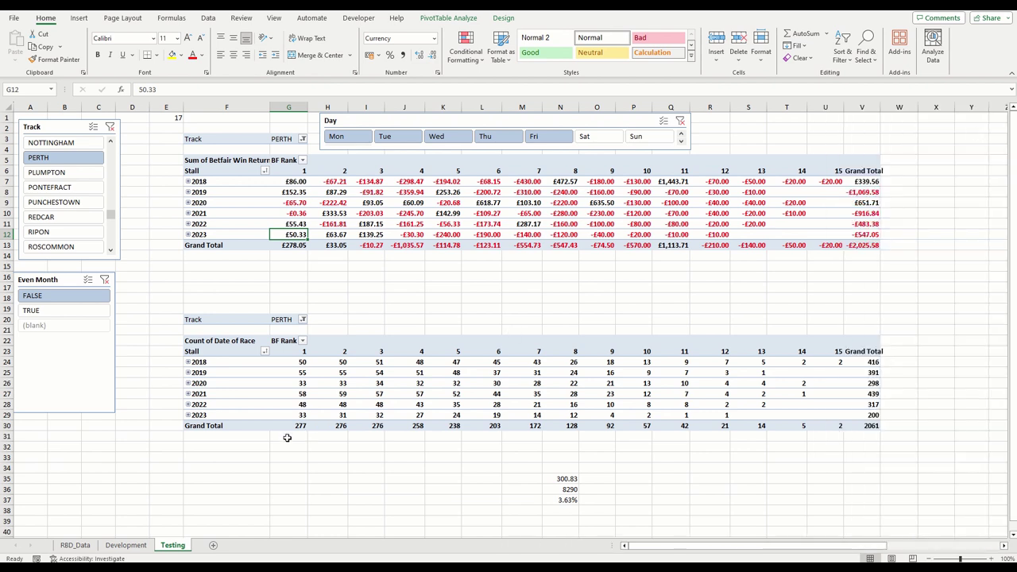
Drill down into the PERTH BF rank grand totals to list their race records on new sheets
{"action": "left_click", "coordinate": [294, 247]}
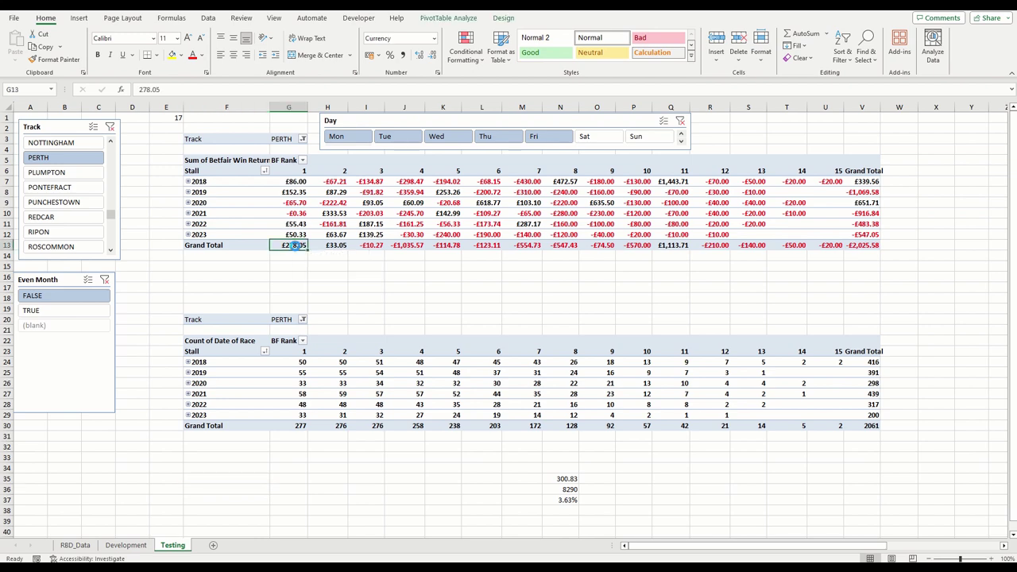
{"action": "double_click", "coordinate": [294, 247]}
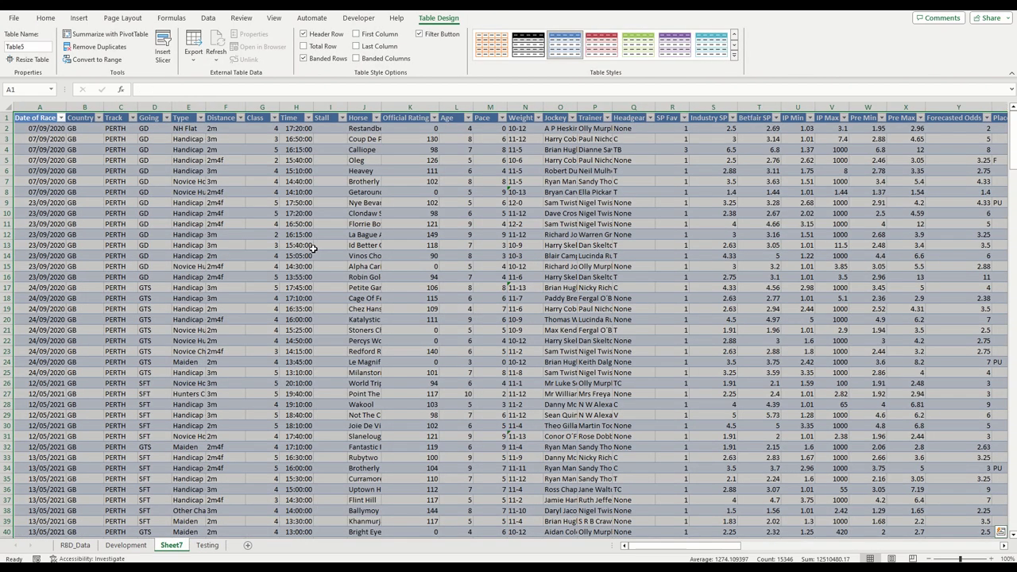
{"action": "left_click", "coordinate": [208, 546]}
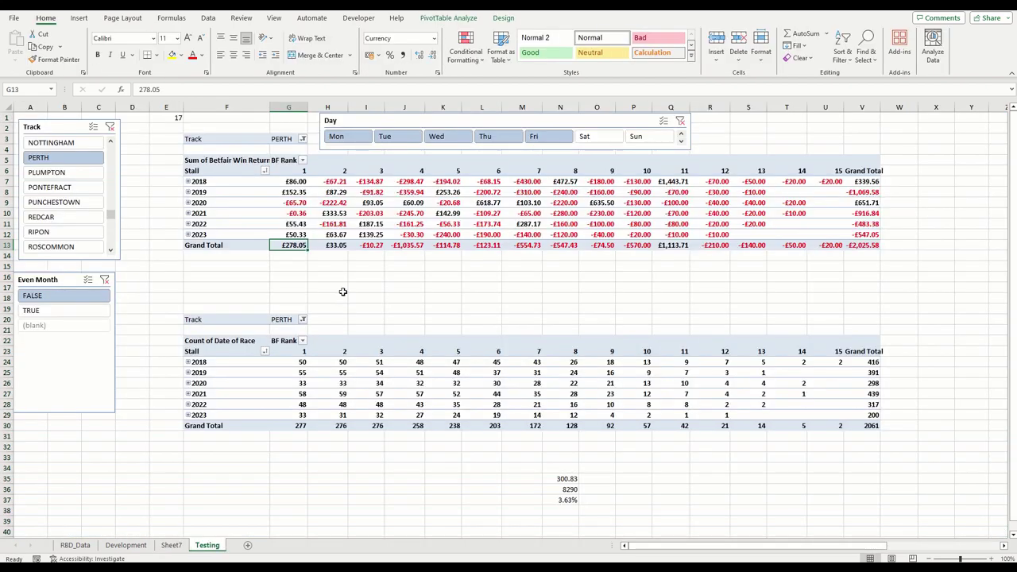
{"action": "left_click", "coordinate": [335, 245]}
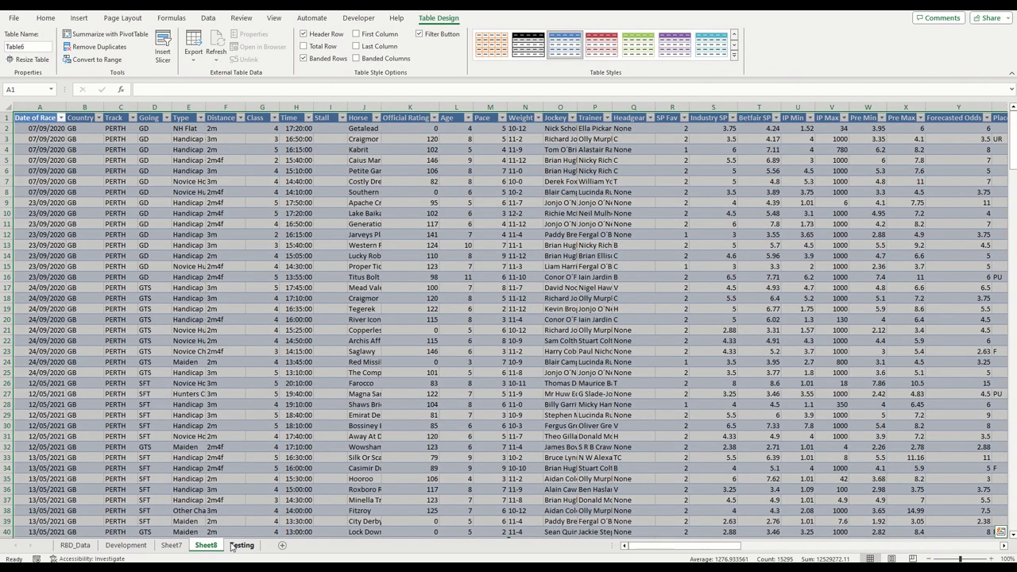
{"action": "left_click", "coordinate": [242, 545]}
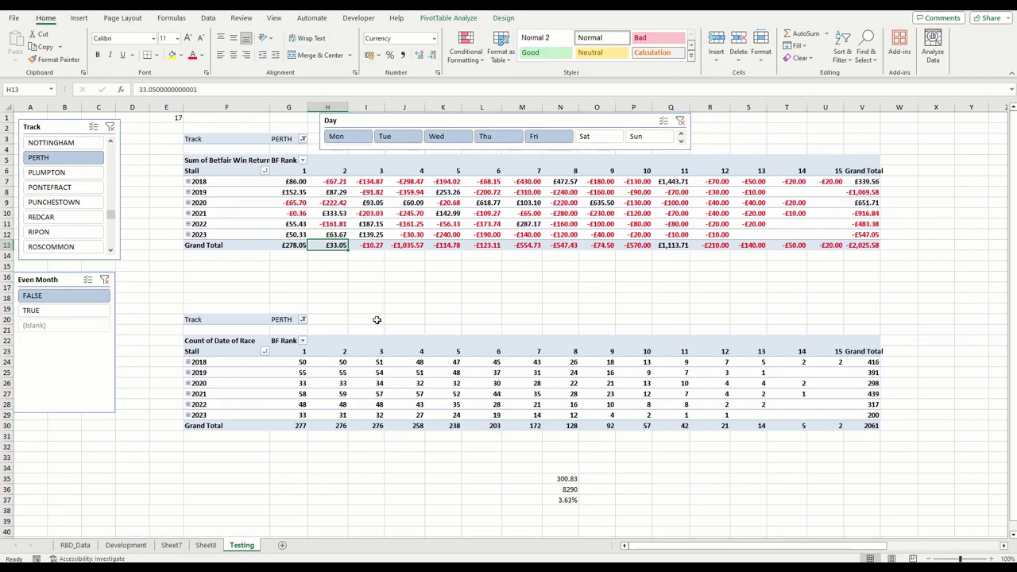
{"action": "left_click", "coordinate": [375, 246]}
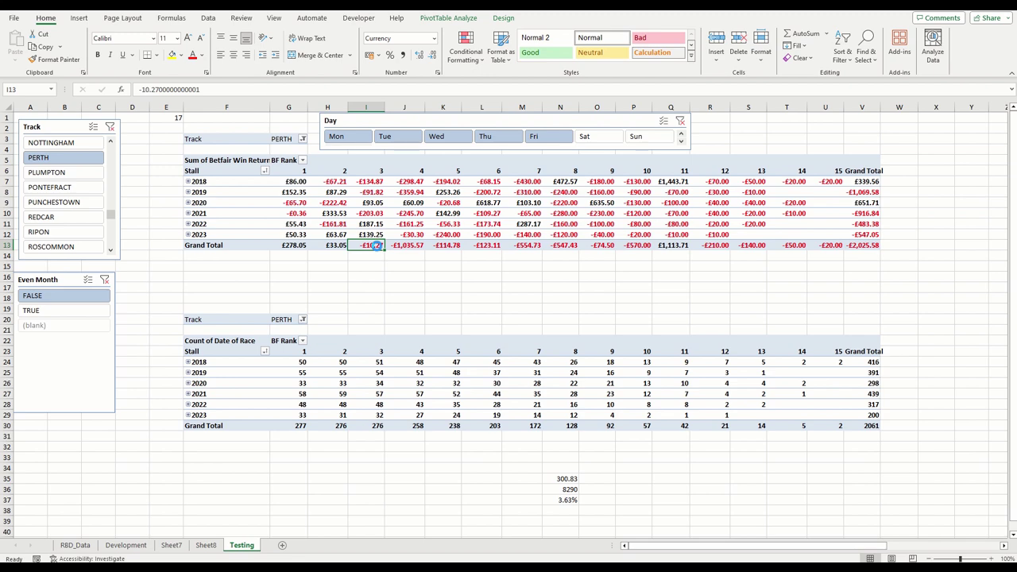
{"action": "double_click", "coordinate": [375, 246]}
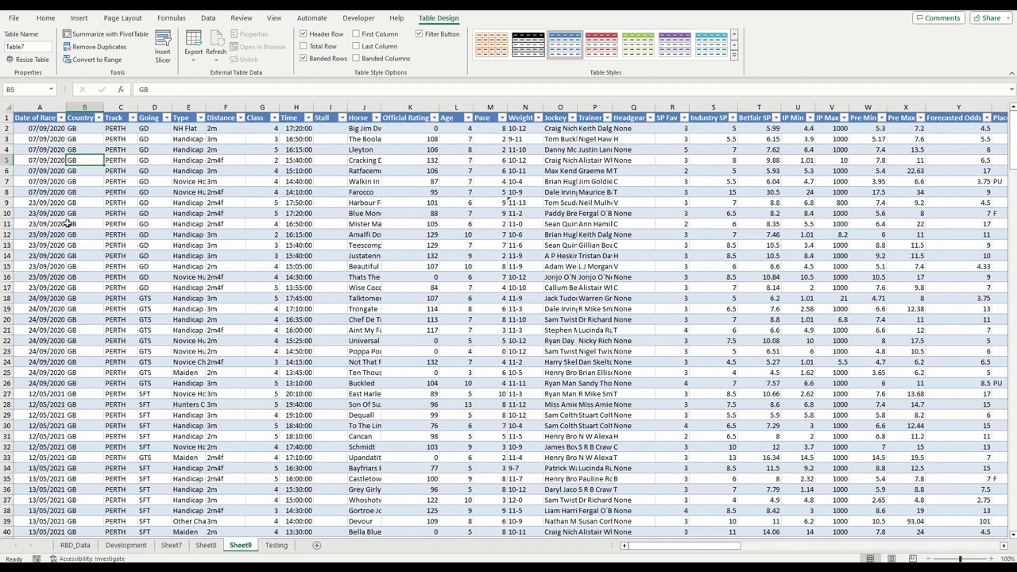
{"action": "left_click", "coordinate": [38, 130]}
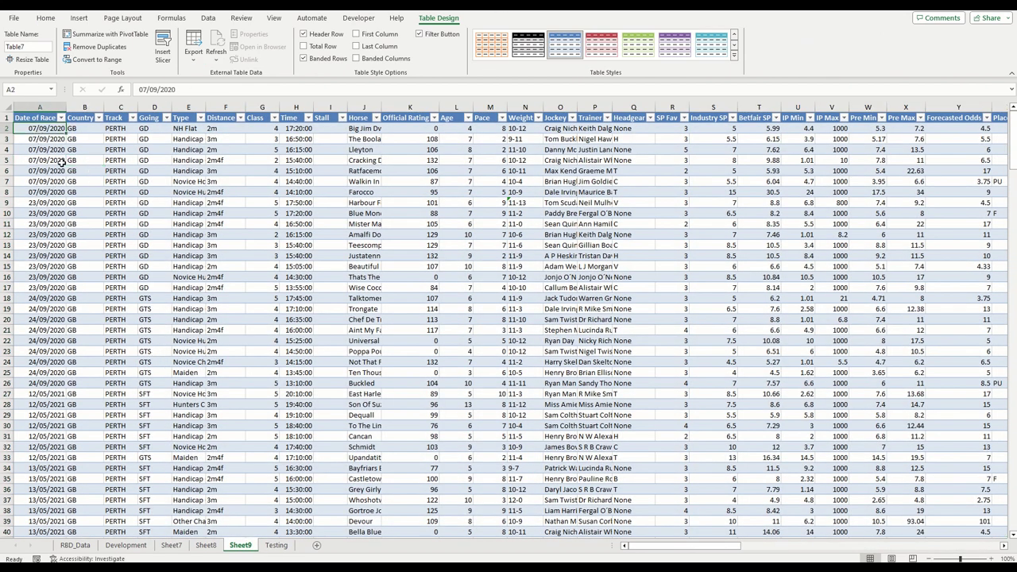
Copy Sheet9's BF Rank 3 records and paste them below Sheet7's table at A279
{"action": "key", "text": "ctrl+shift+Right"}
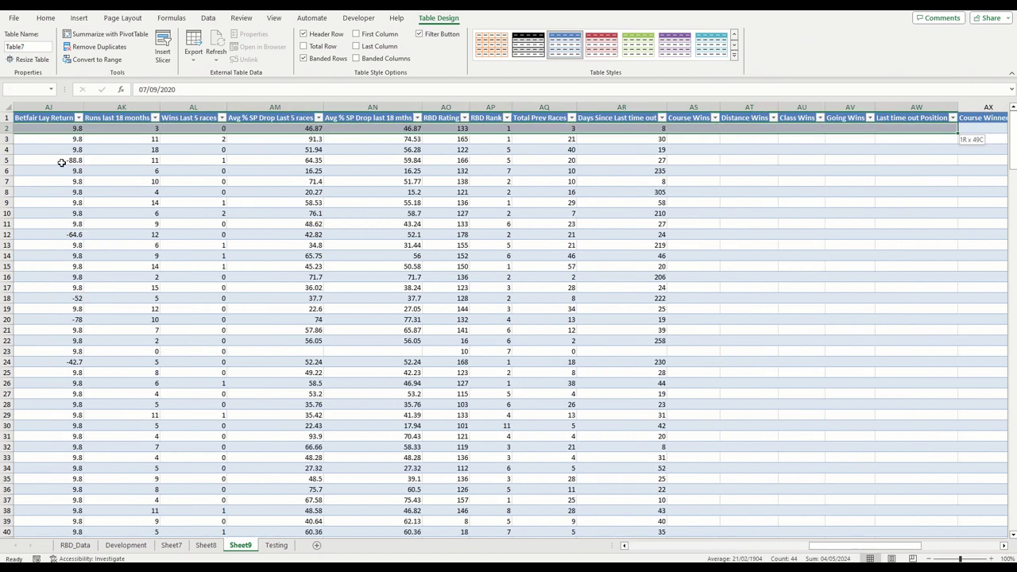
{"action": "key", "text": "ctrl+shift+Down"}
{"action": "key", "text": "ctrl+c"}
{"action": "left_click", "coordinate": [173, 545]}
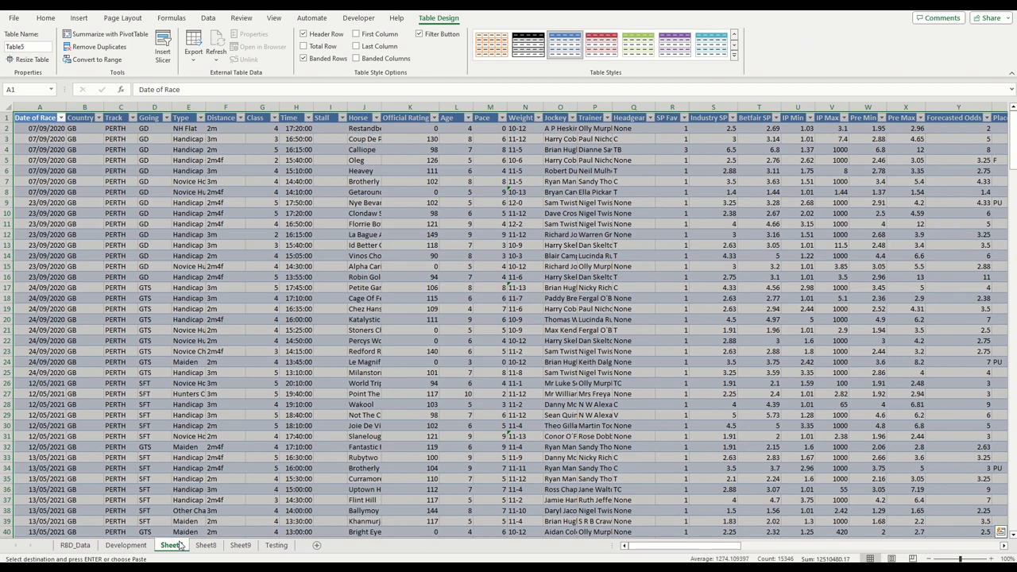
{"action": "left_click", "coordinate": [42, 470]}
{"action": "key", "text": "ctrl+Down"}
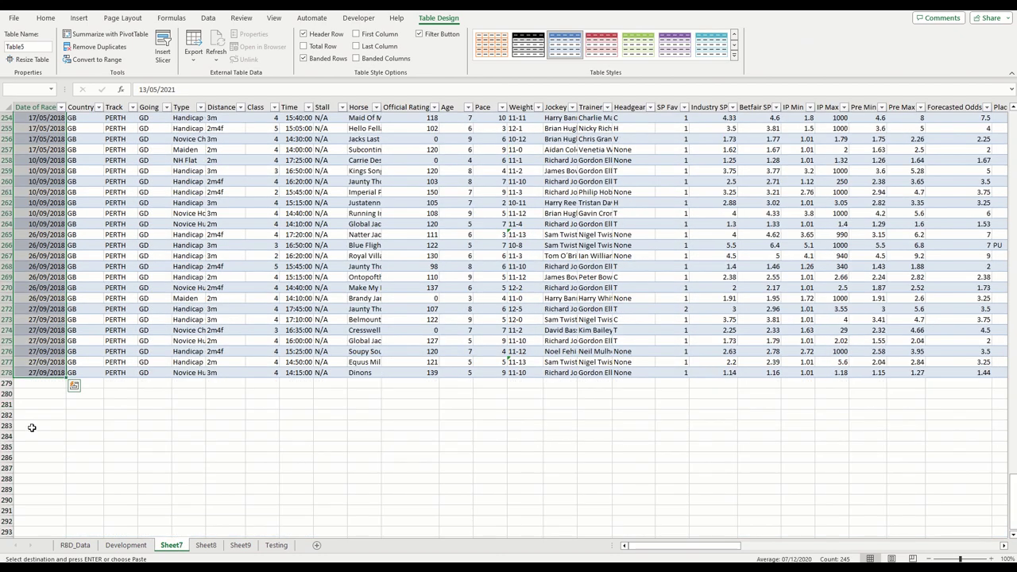
{"action": "left_click", "coordinate": [33, 384]}
{"action": "key", "text": "ctrl+v"}
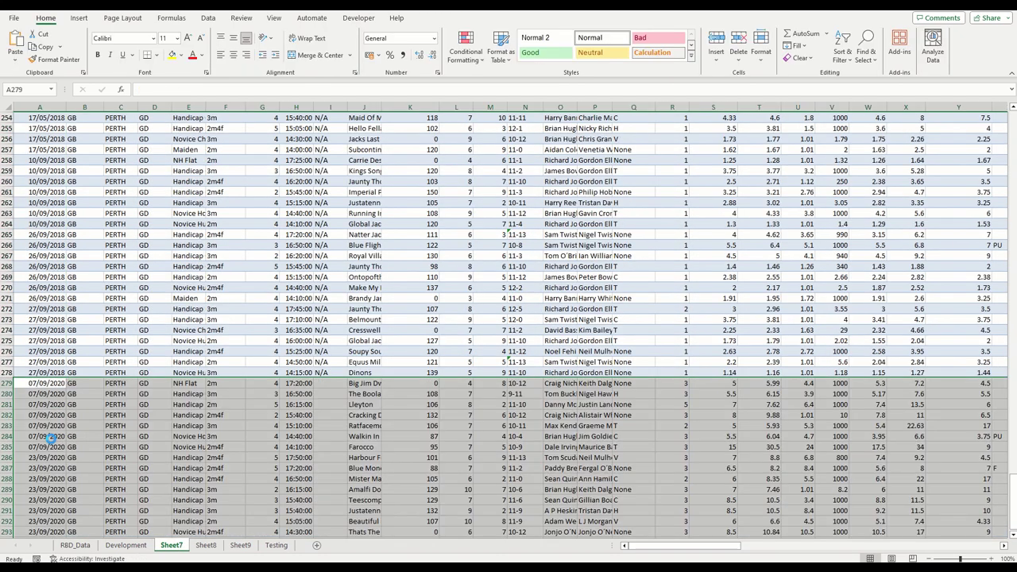
{"action": "left_click", "coordinate": [50, 438]}
{"action": "key", "text": "ctrl+Down"}
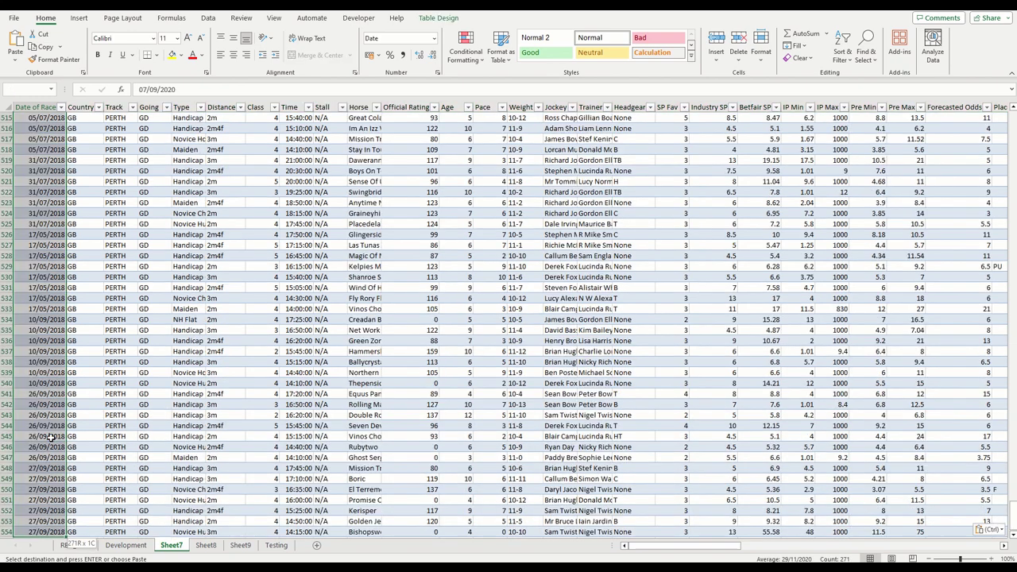
{"action": "left_click", "coordinate": [38, 417]}
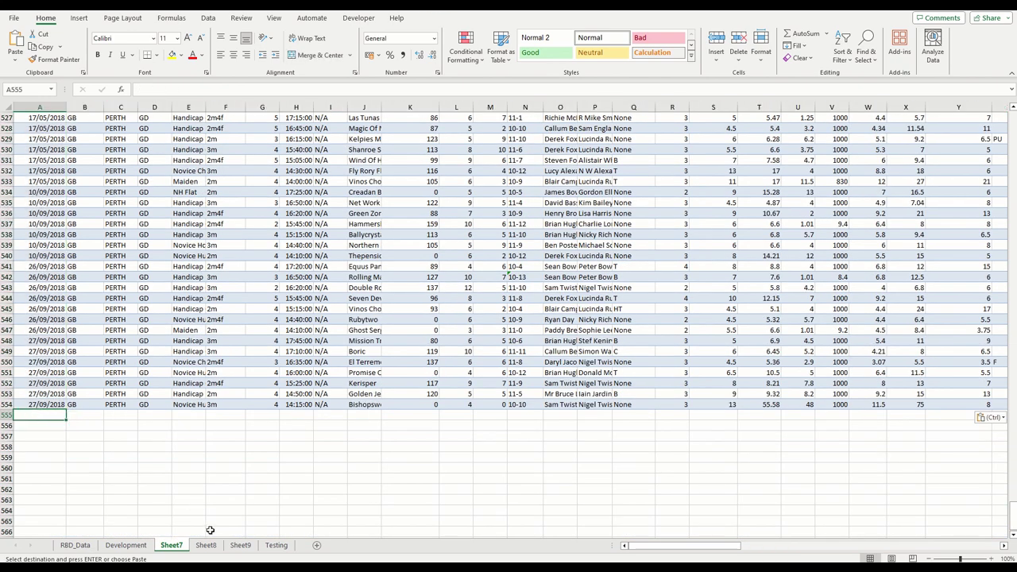
Copy Sheet8's BF Rank 2 records and paste them into Sheet7 at A555
{"action": "left_click", "coordinate": [205, 546]}
{"action": "left_click", "coordinate": [39, 129]}
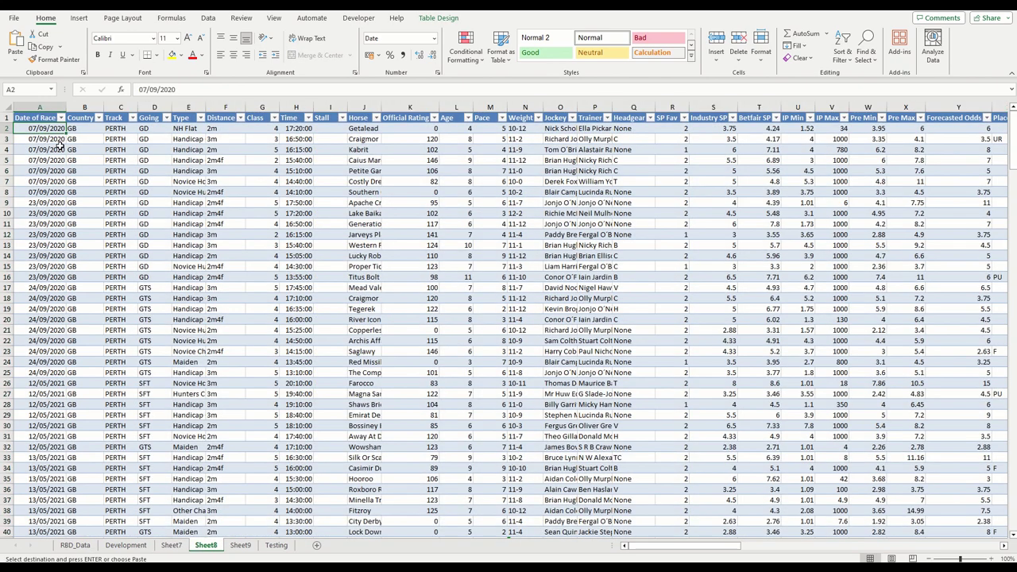
{"action": "key", "text": "ctrl+shift+Right"}
{"action": "key", "text": "ctrl+shift+Right"}
{"action": "key", "text": "ctrl+shift+Right"}
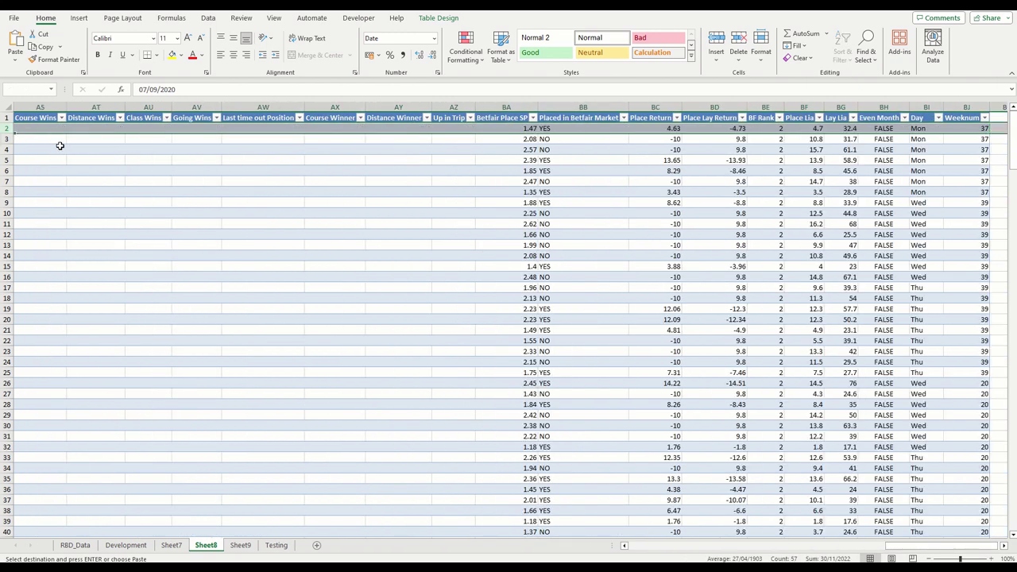
{"action": "key", "text": "ctrl+shift+Down"}
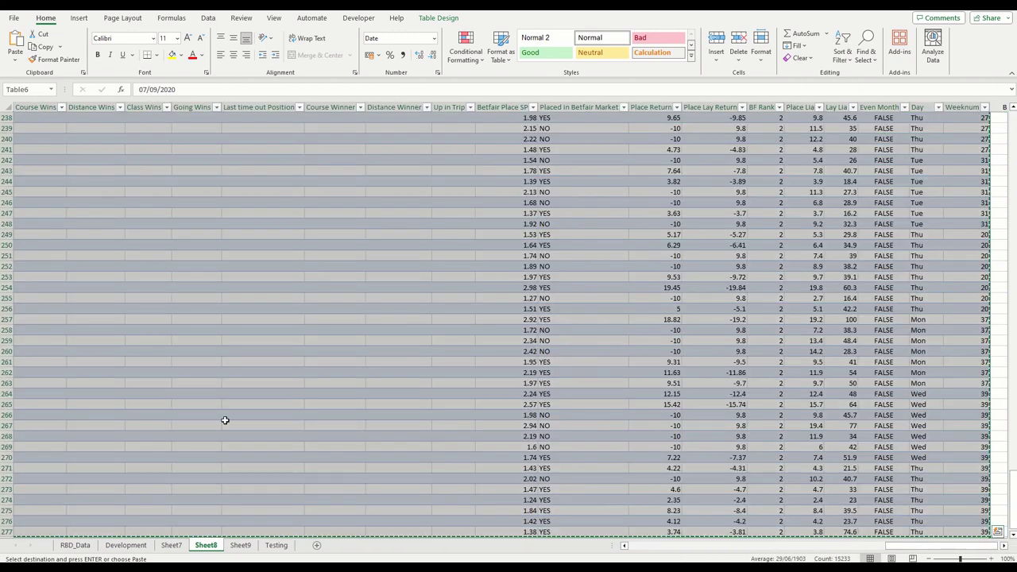
{"action": "left_click", "coordinate": [172, 545]}
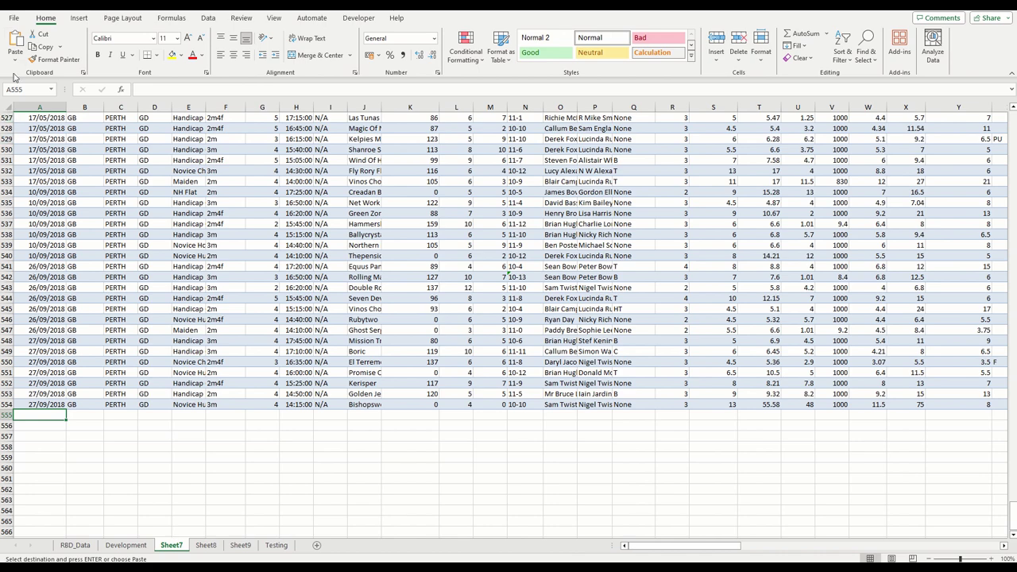
{"action": "left_click", "coordinate": [15, 46]}
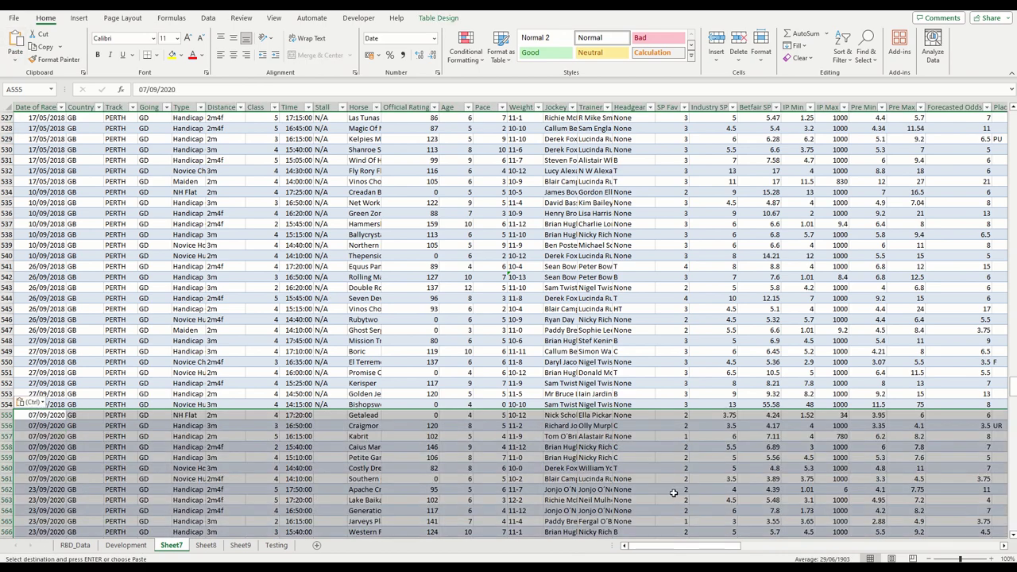
{"action": "left_click_drag", "start_coordinate": [692, 547], "coordinate": [958, 547]}
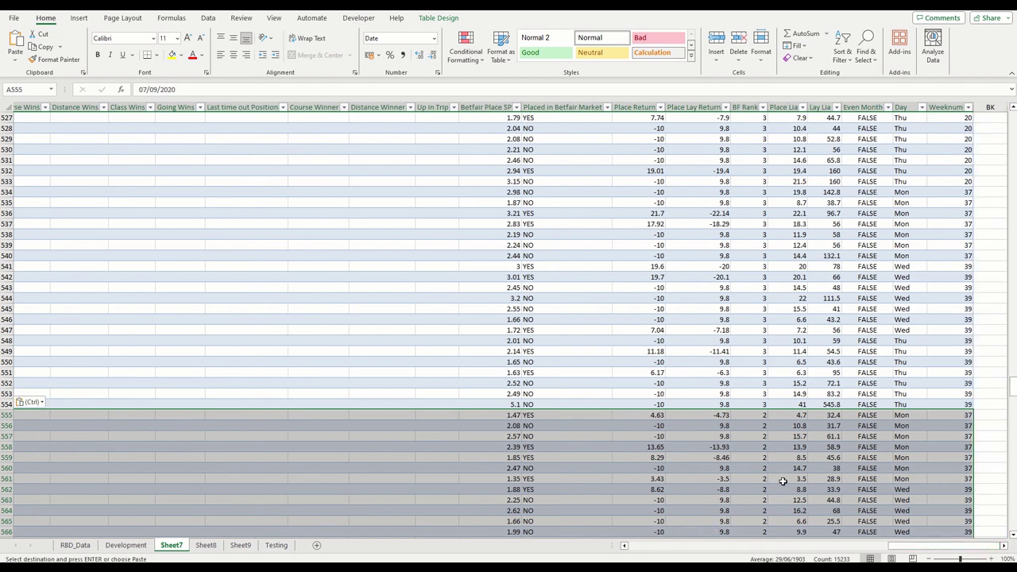
Check the combined BF Rank values and read the Betfair SP column average of about 5.47
{"action": "left_click_drag", "start_coordinate": [1004, 382], "coordinate": [981, 120]}
{"action": "left_click", "coordinate": [752, 104]}
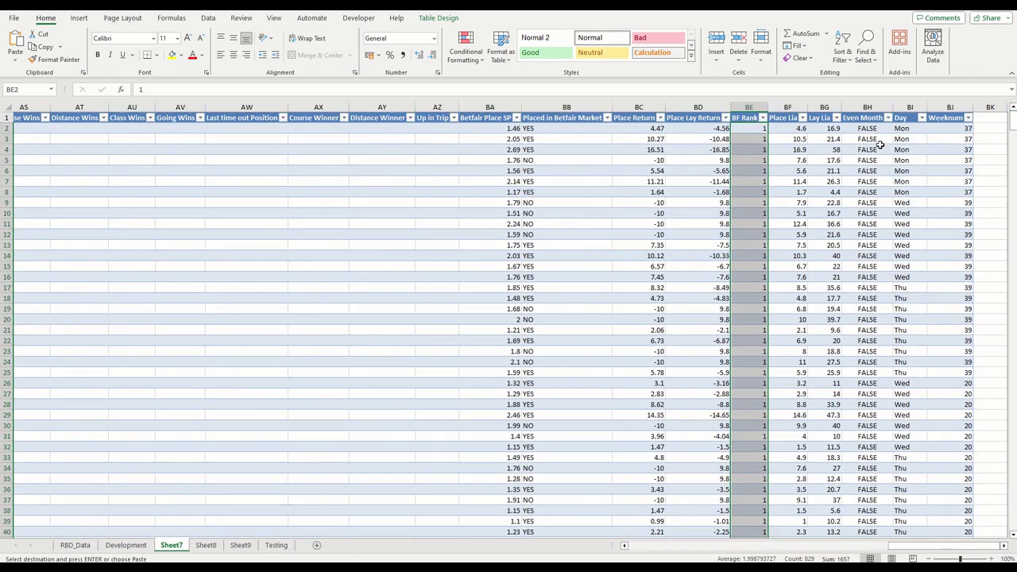
{"action": "left_click_drag", "start_coordinate": [922, 545], "coordinate": [678, 559]}
{"action": "left_click", "coordinate": [659, 118]}
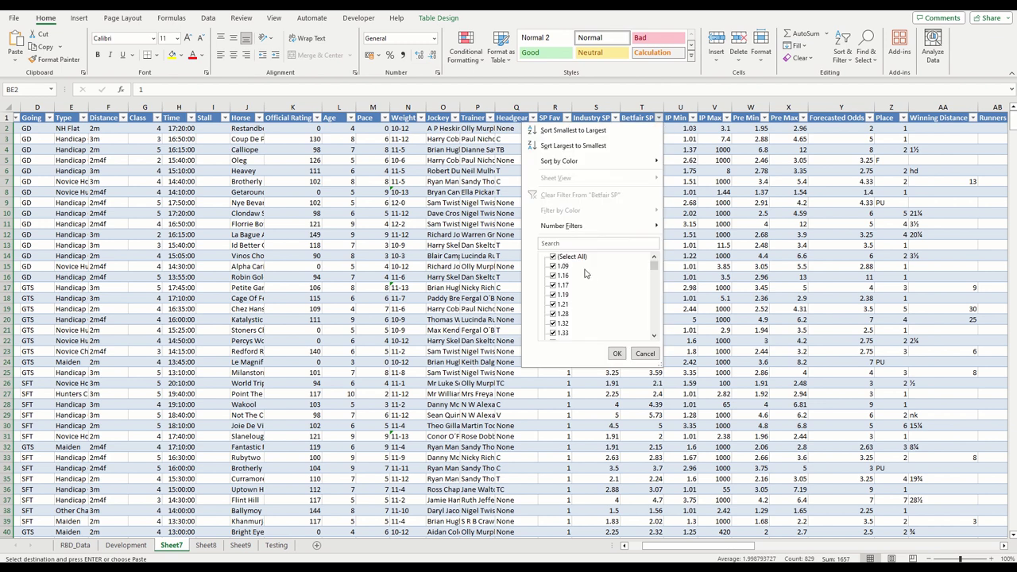
{"action": "mouse_move", "coordinate": [653, 264]}
{"action": "left_mouse_down"}
{"action": "mouse_move", "coordinate": [652, 333]}
{"action": "mouse_move", "coordinate": [650, 251]}
{"action": "mouse_move", "coordinate": [651, 349]}
{"action": "mouse_move", "coordinate": [652, 253]}
{"action": "left_mouse_up"}
{"action": "left_click", "coordinate": [649, 352]}
{"action": "left_click", "coordinate": [642, 108]}
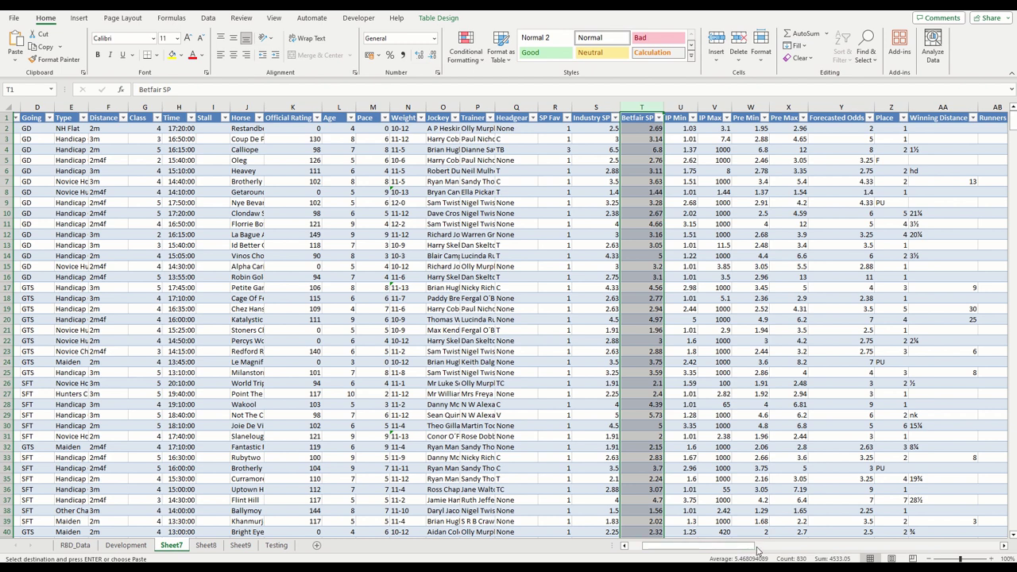
{"action": "left_click", "coordinate": [748, 478]}
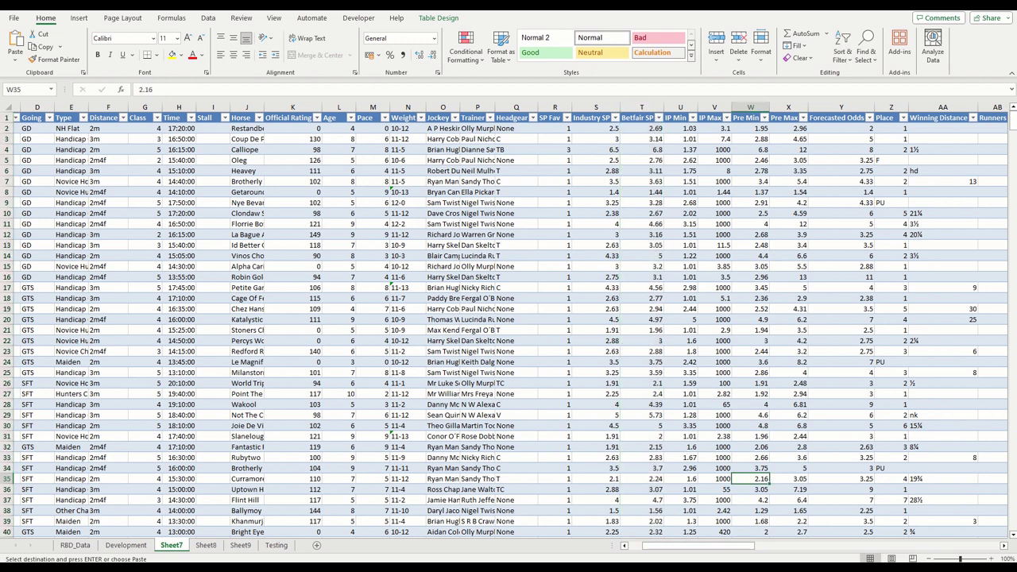
Enter 5.47 as Average Odds on the P-Test sheet, giving a 31.30% p-value
{"action": "left_click", "coordinate": [997, 457]}
{"action": "key", "text": "ctrl+Tab"}
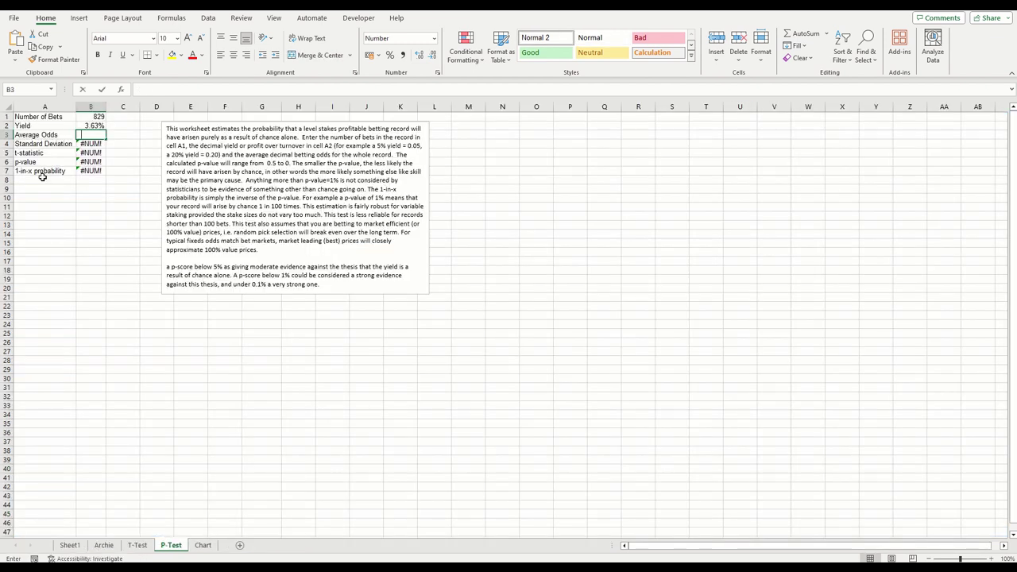
{"action": "type", "text": "5.47"}
{"action": "key", "text": "Return"}
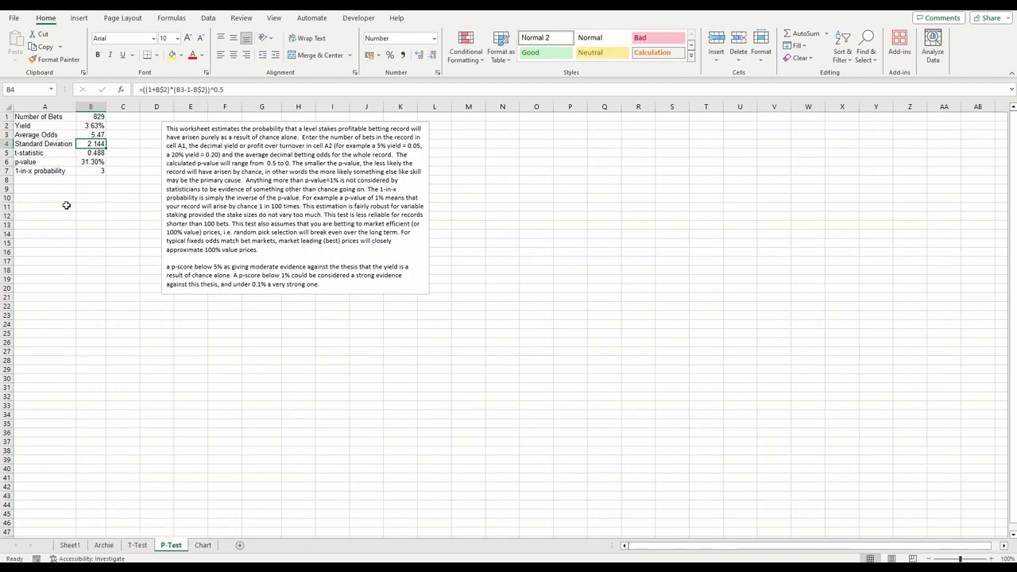